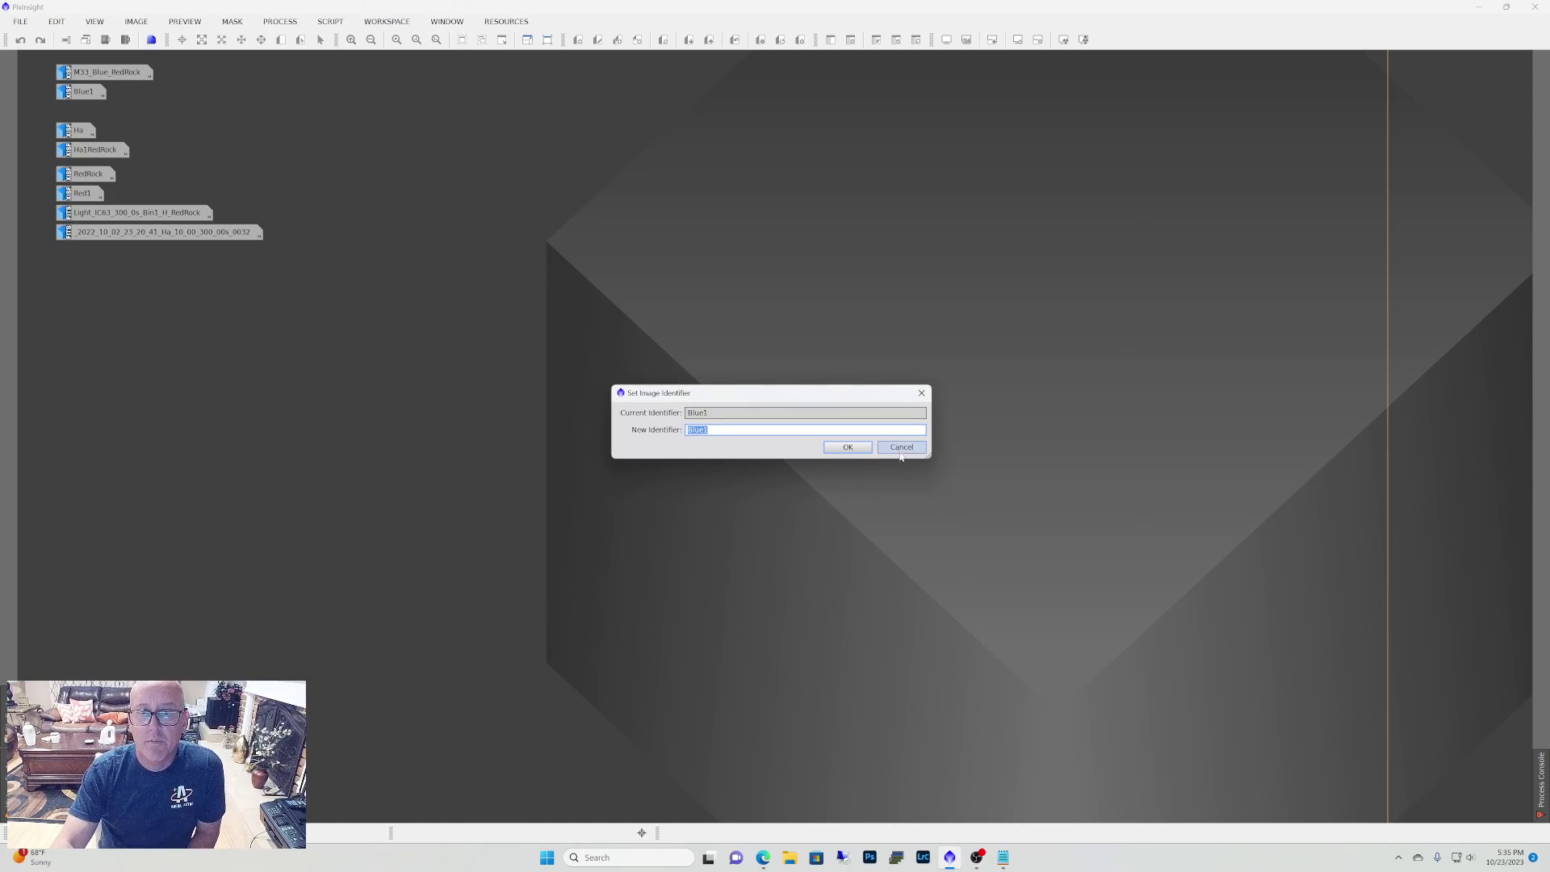
Cancel the Set Image Identifier dialog so Blue1 keeps its name.
{"action": "left_click", "coordinate": [900, 450]}
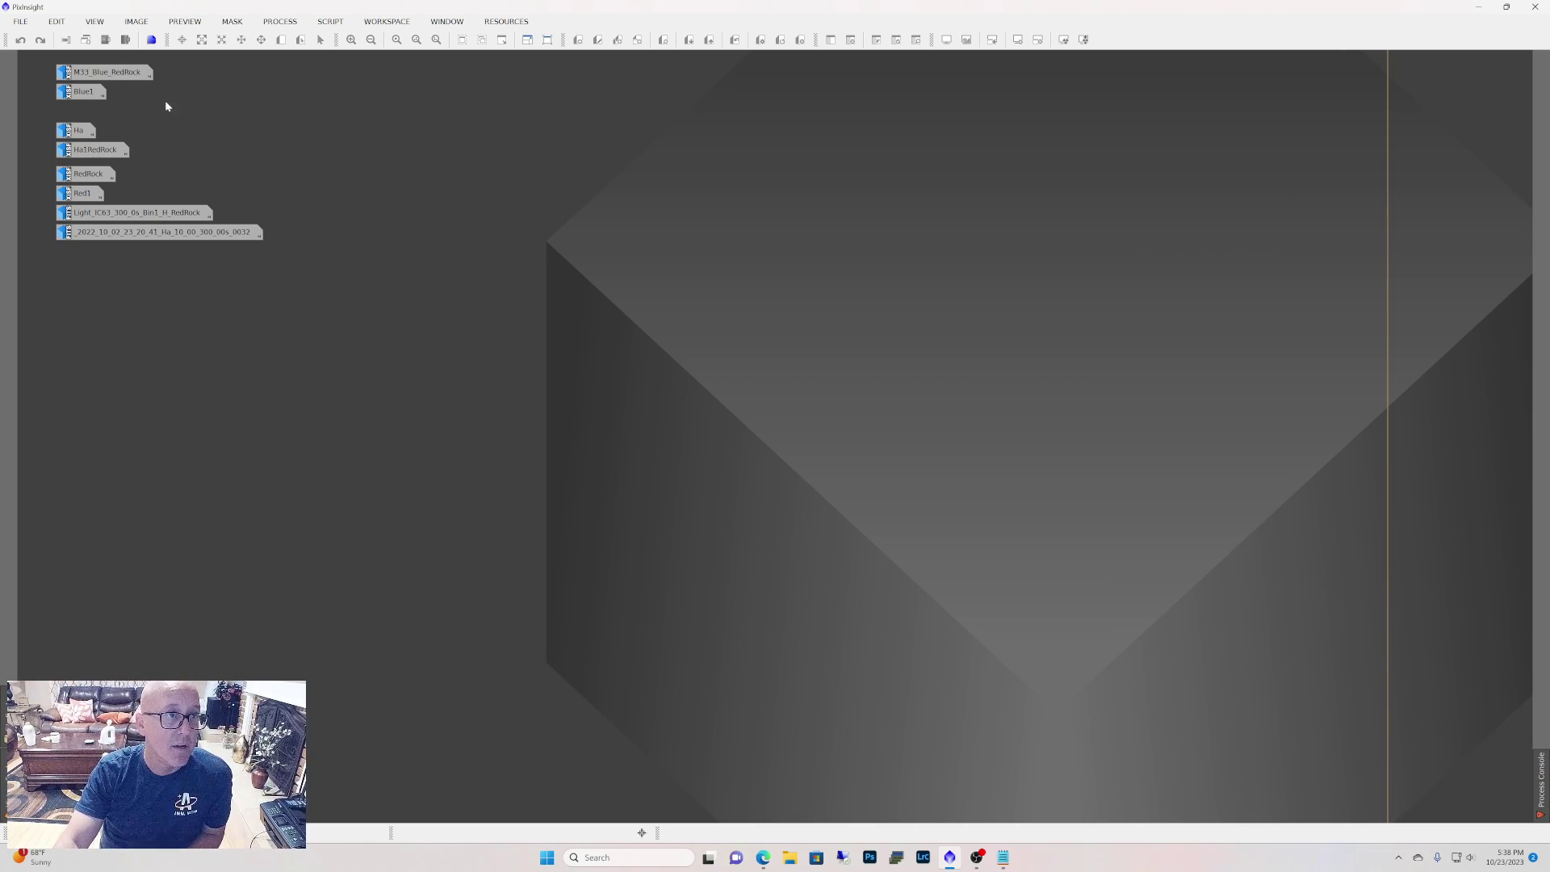
Open the M33_Blue_RedRock image and position its window at the upper right.
{"action": "mouse_move", "coordinate": [104, 78]}
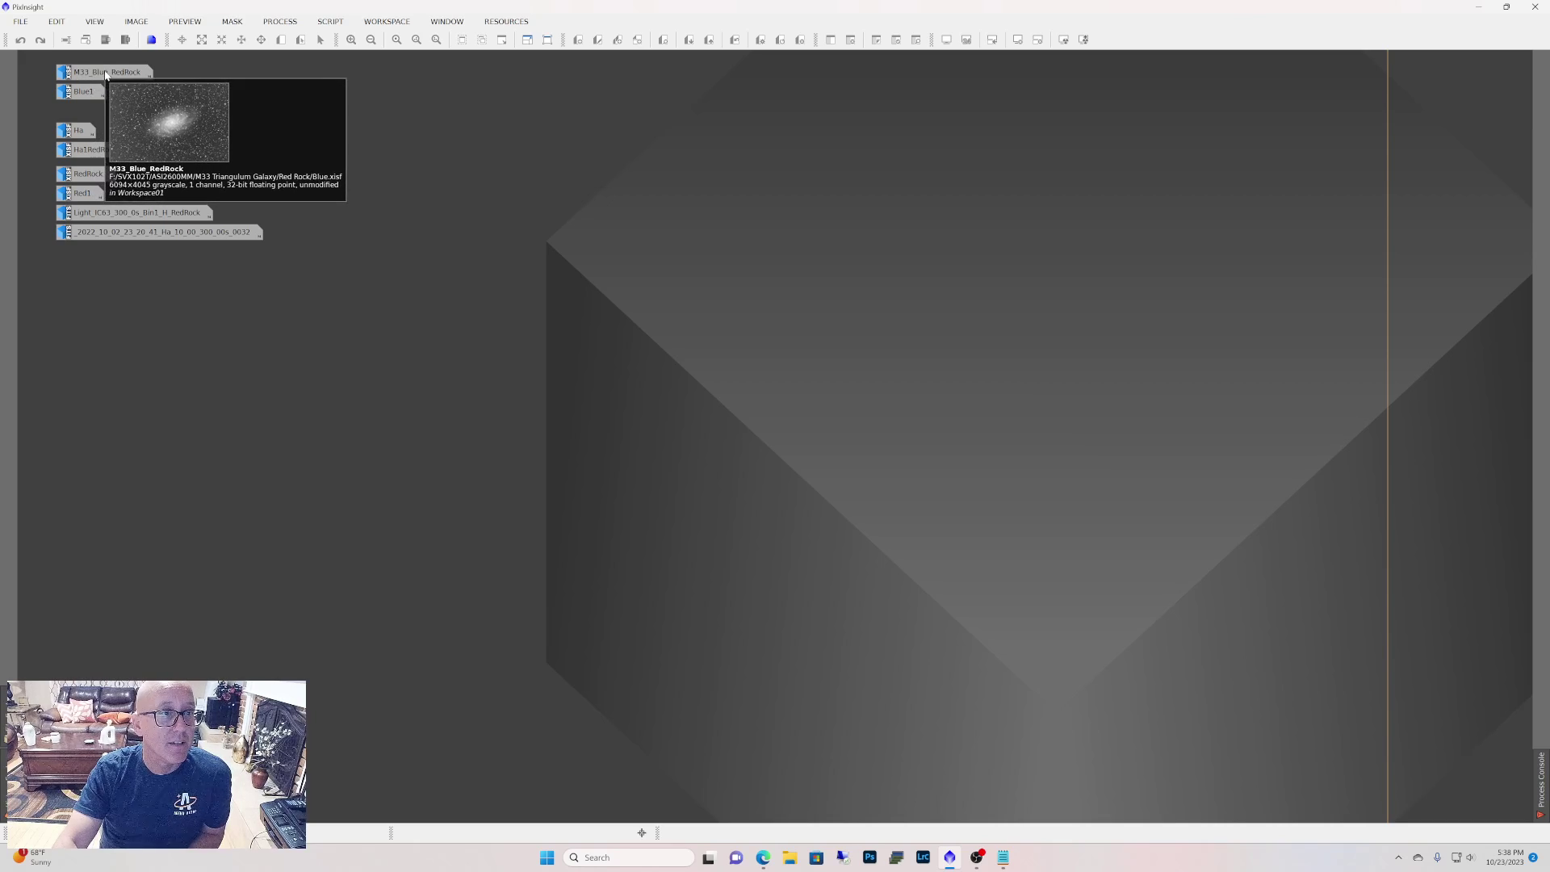
{"action": "double_click", "coordinate": [104, 74]}
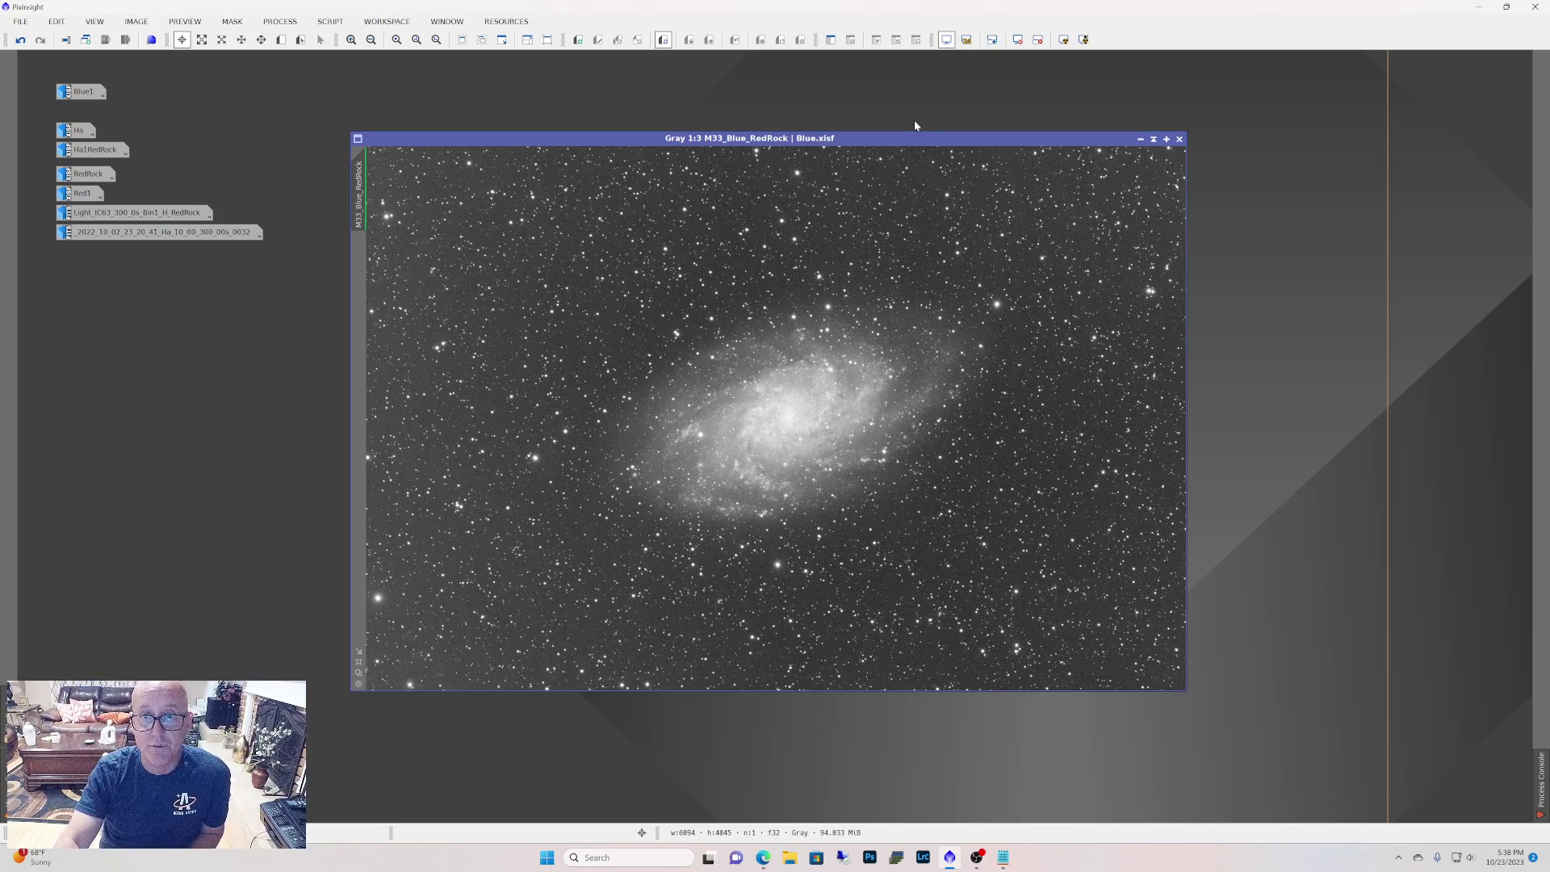
{"action": "left_click_drag", "start_coordinate": [909, 139], "coordinate": [1250, 70]}
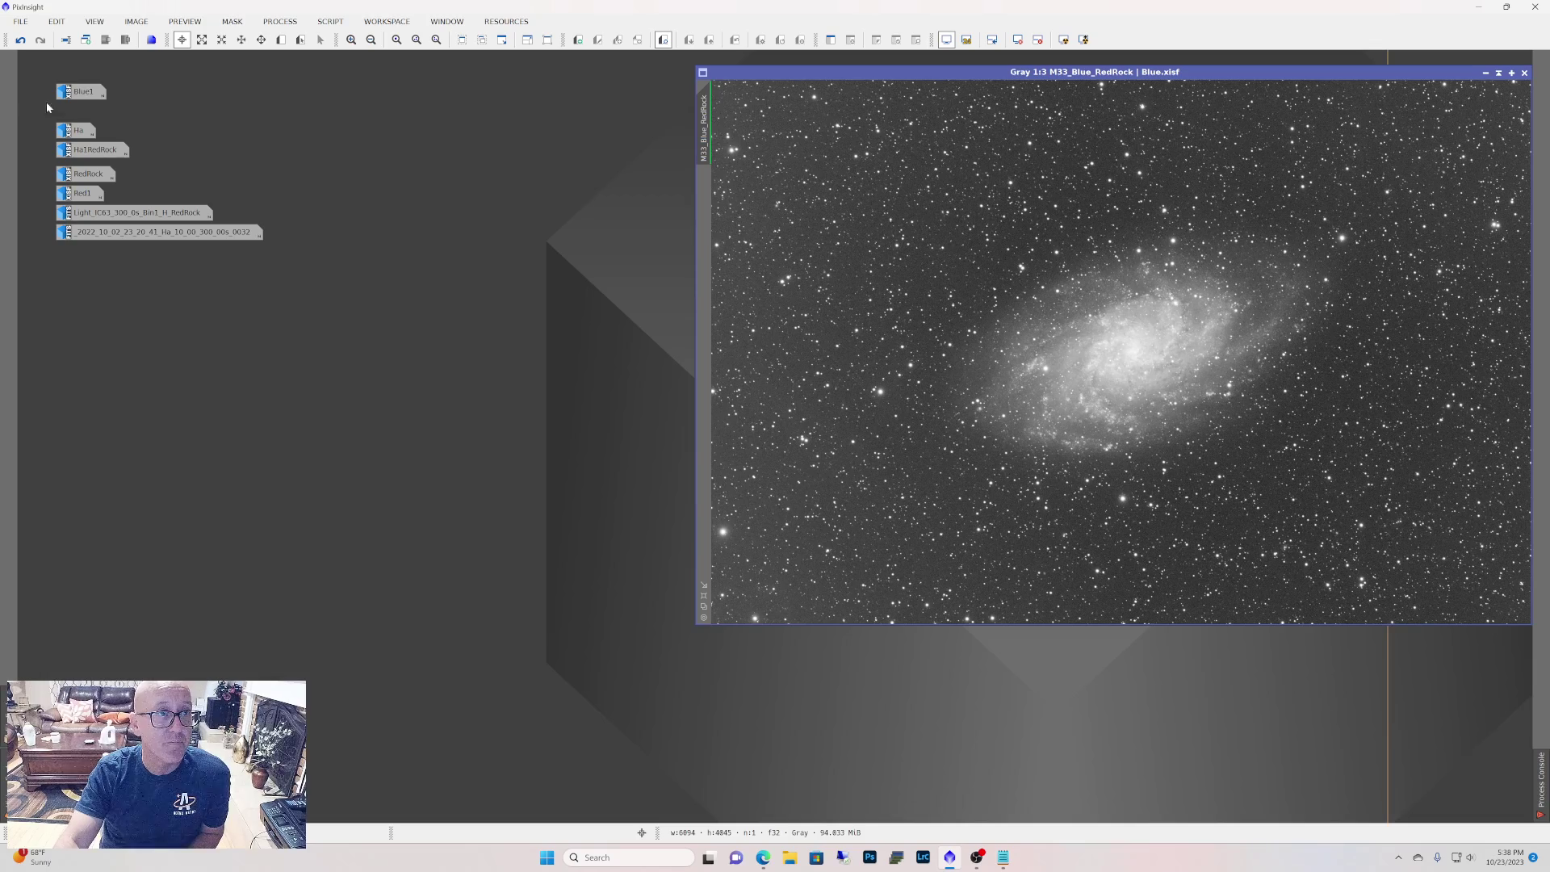
Open Blue1 left of M33_Blue_RedRock, alternate between them to compare, then iconize Blue1.
{"action": "double_click", "coordinate": [77, 91]}
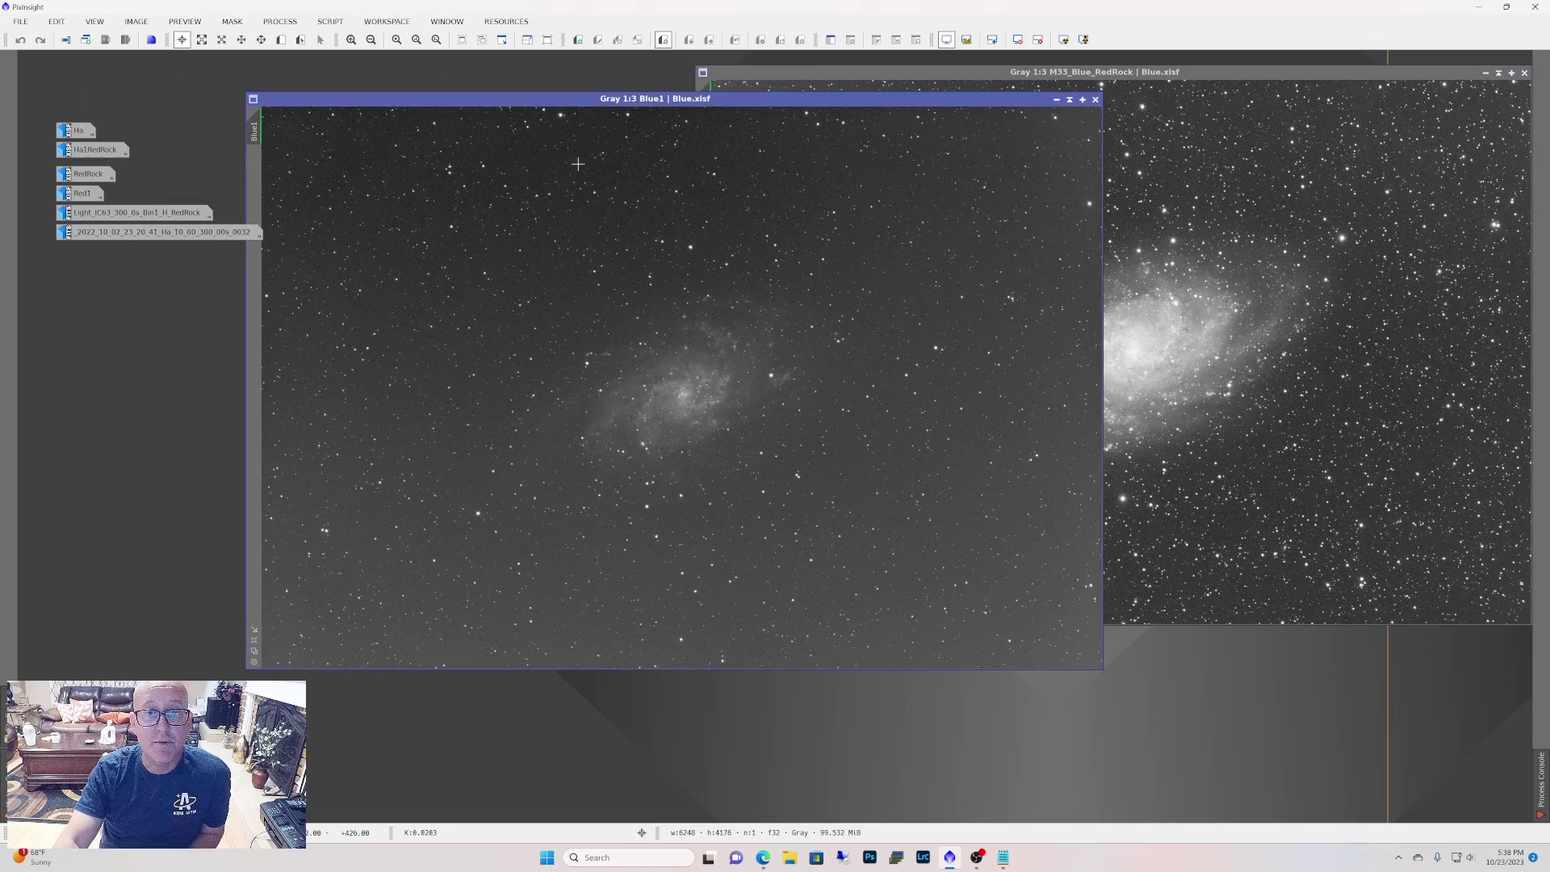
{"action": "left_click_drag", "start_coordinate": [739, 99], "coordinate": [675, 230]}
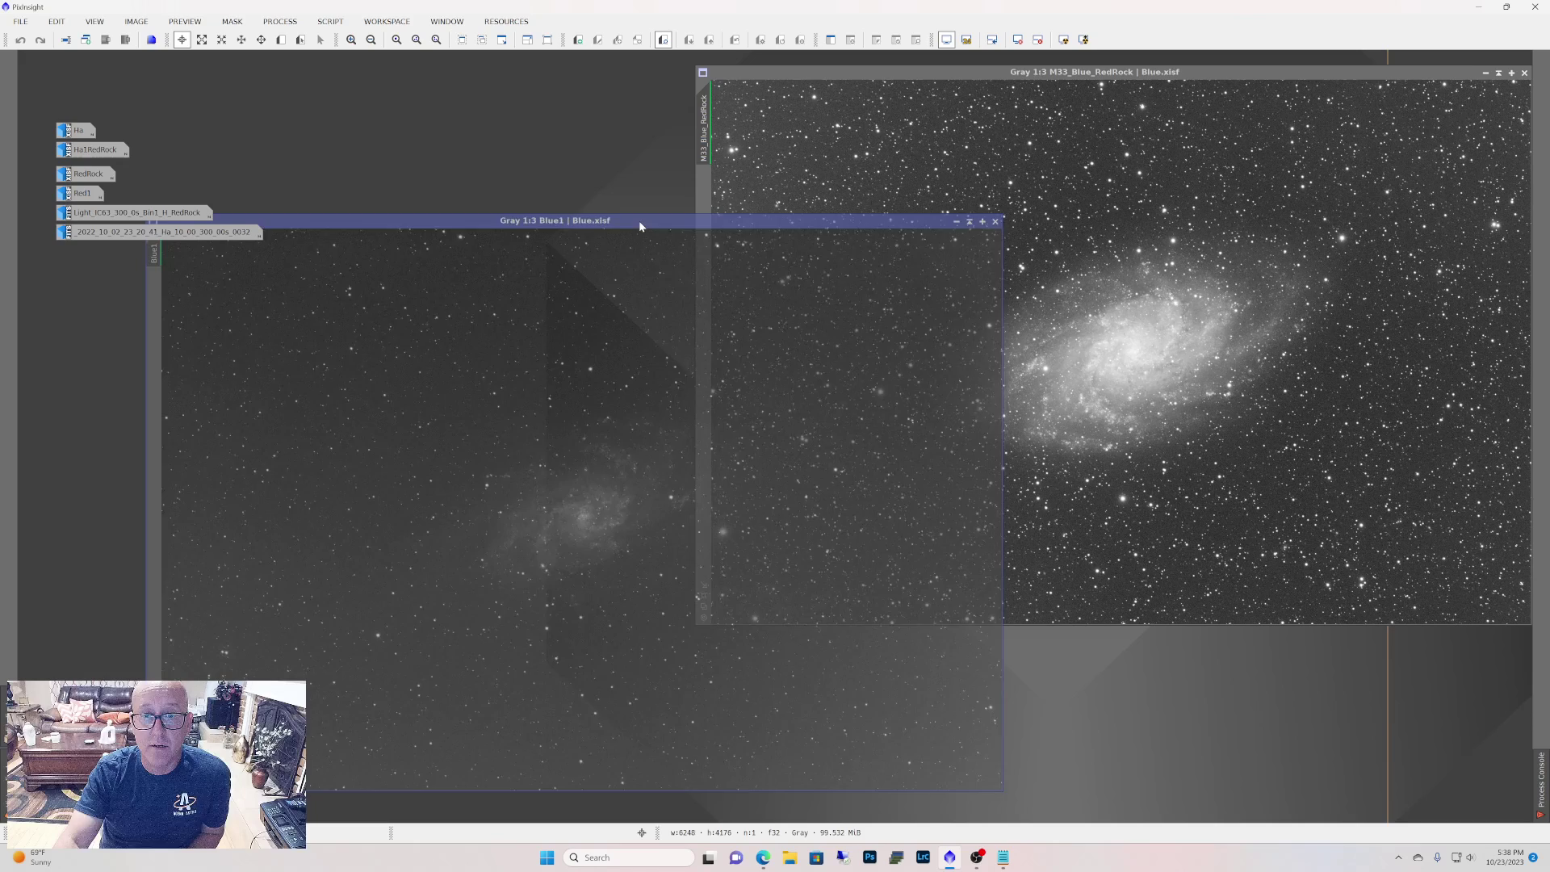
{"action": "left_click_drag", "start_coordinate": [640, 222], "coordinate": [636, 222]}
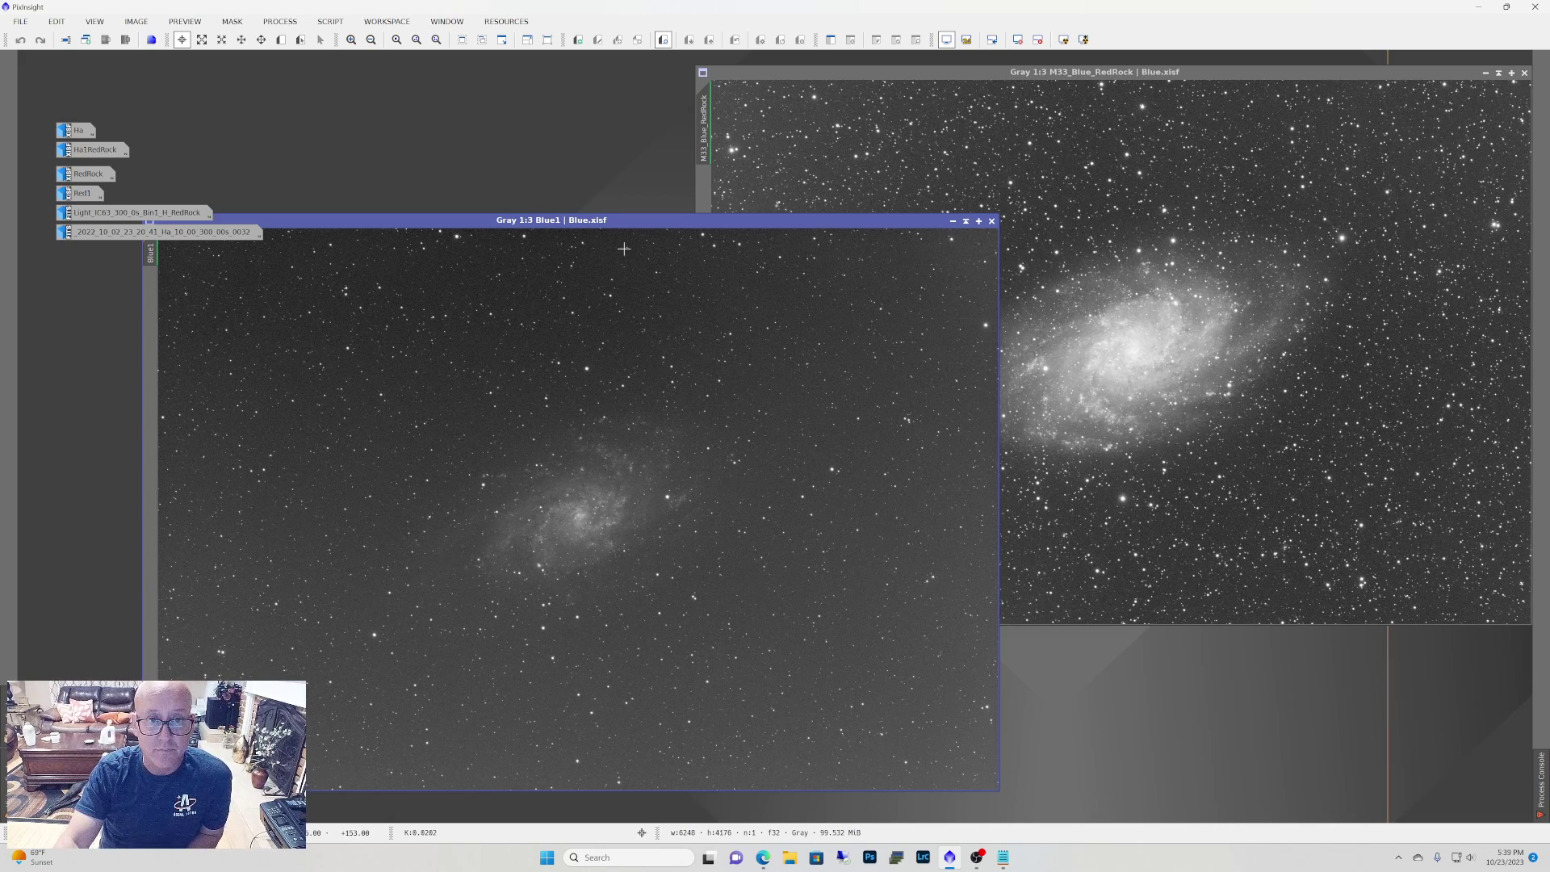
{"action": "left_click_drag", "start_coordinate": [628, 221], "coordinate": [556, 246]}
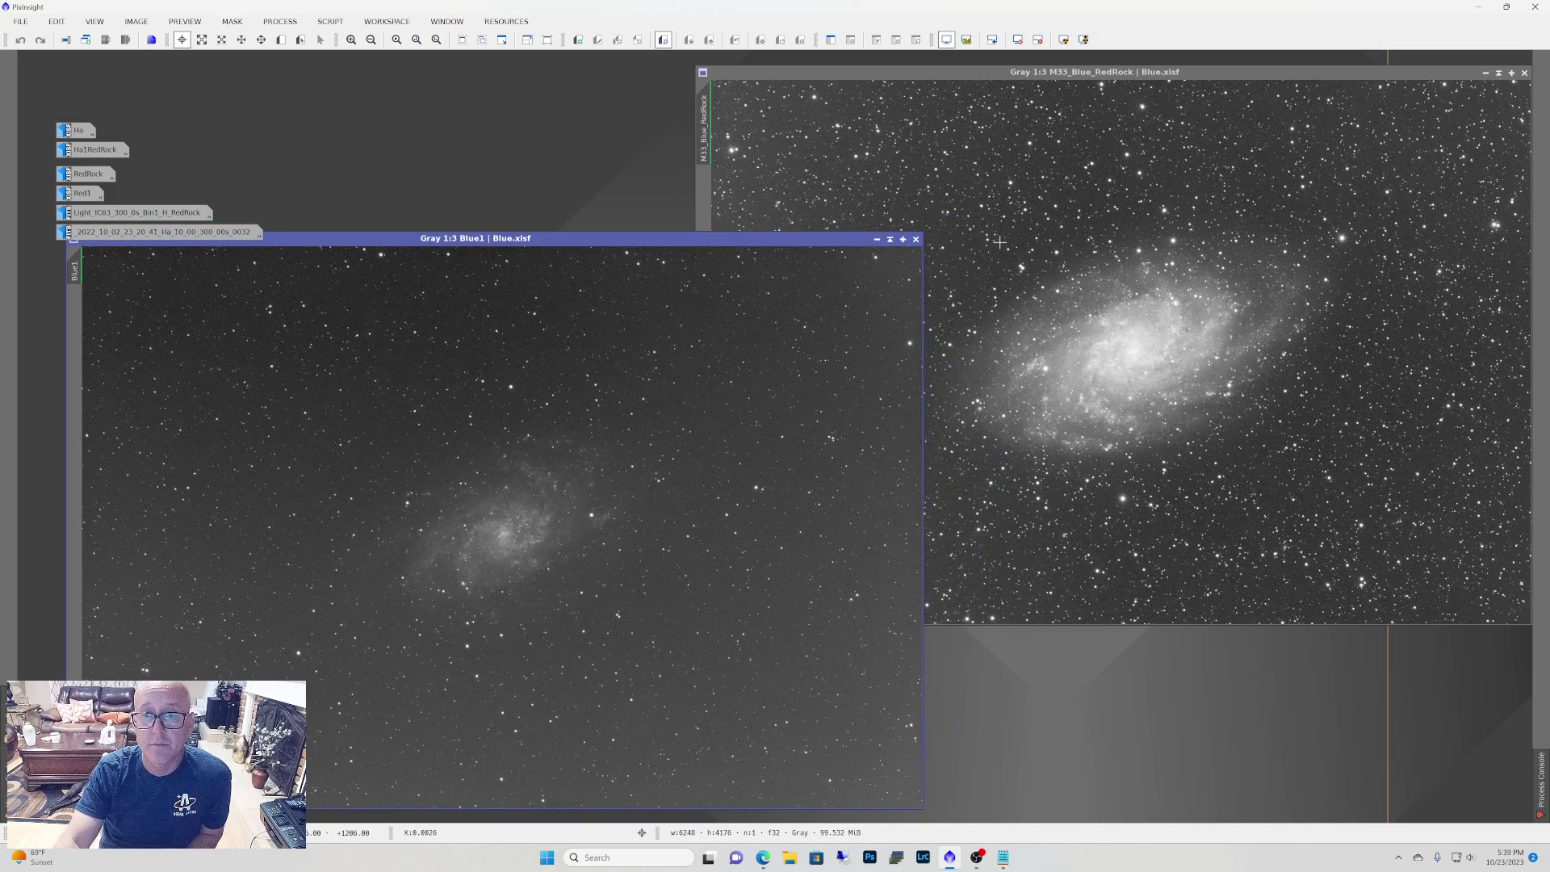
{"action": "left_click", "coordinate": [1053, 196]}
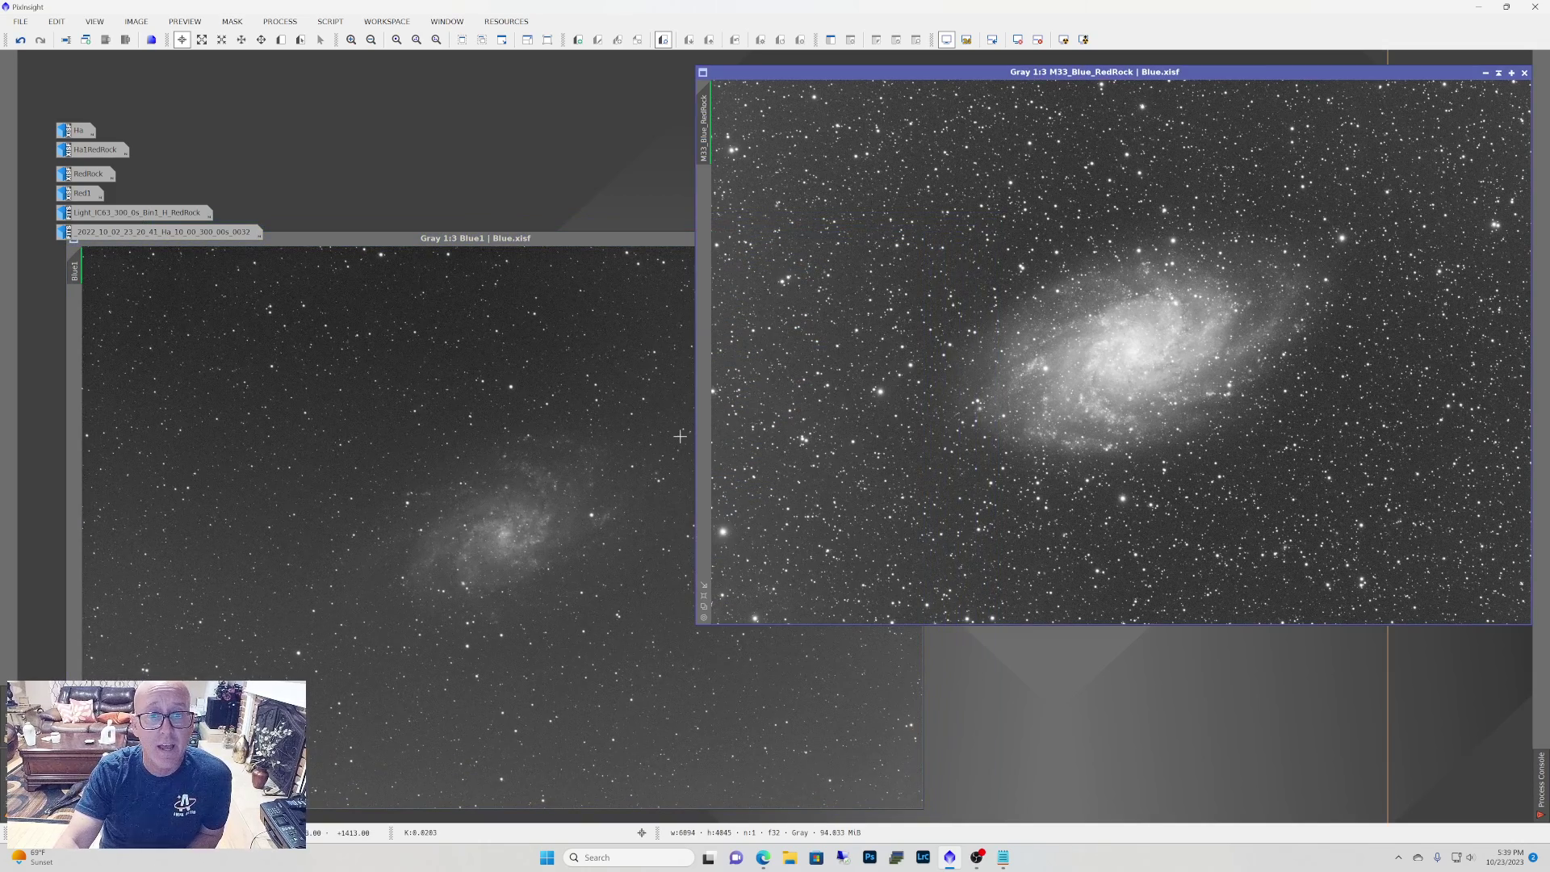
{"action": "left_click", "coordinate": [529, 344]}
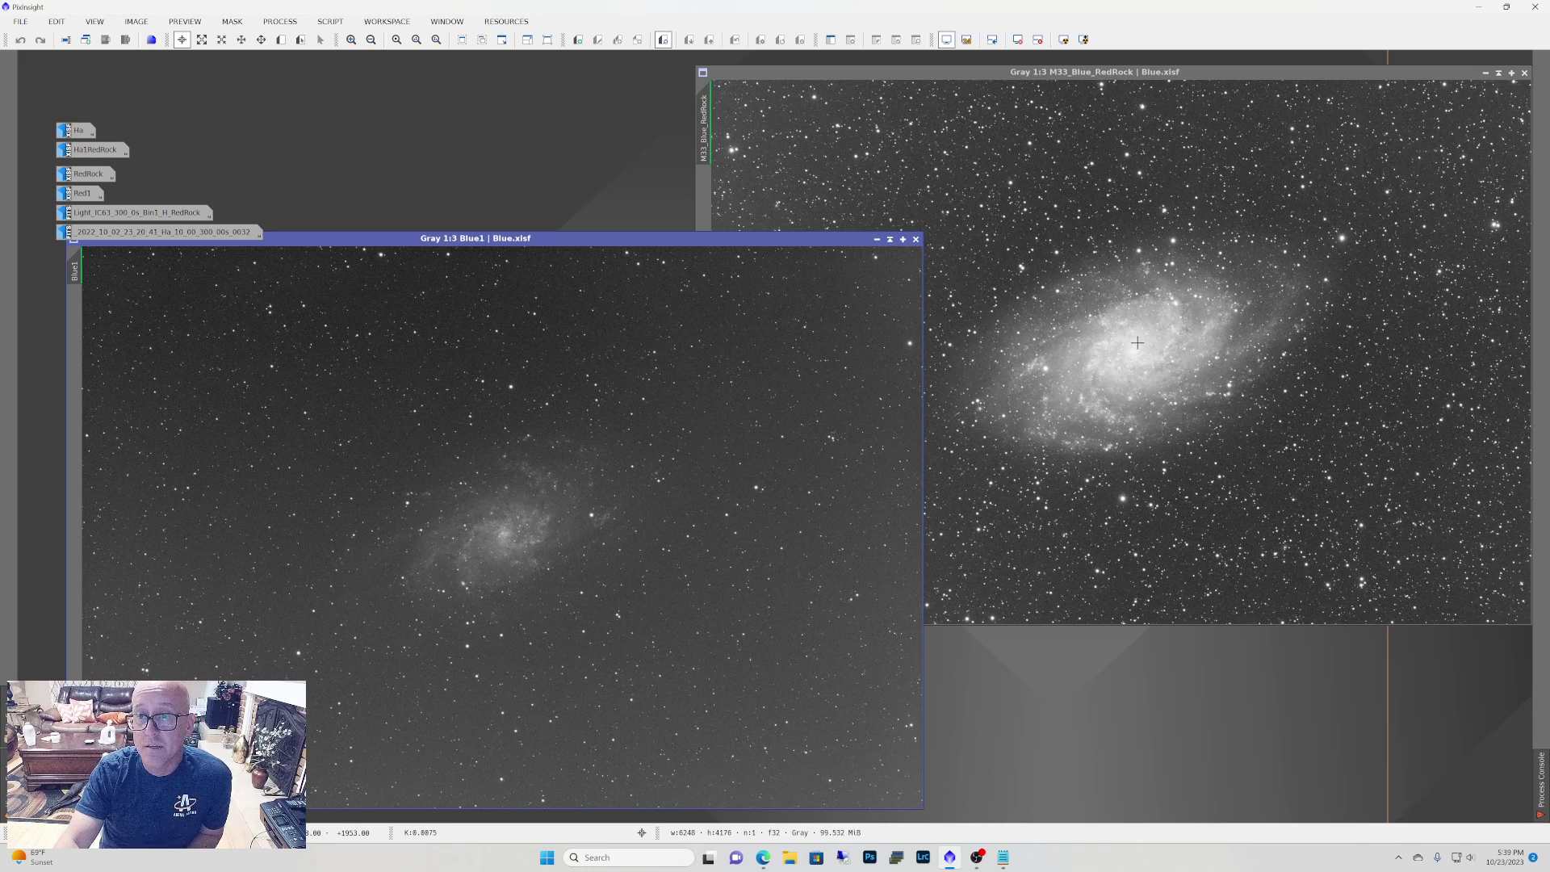
{"action": "left_click", "coordinate": [878, 240]}
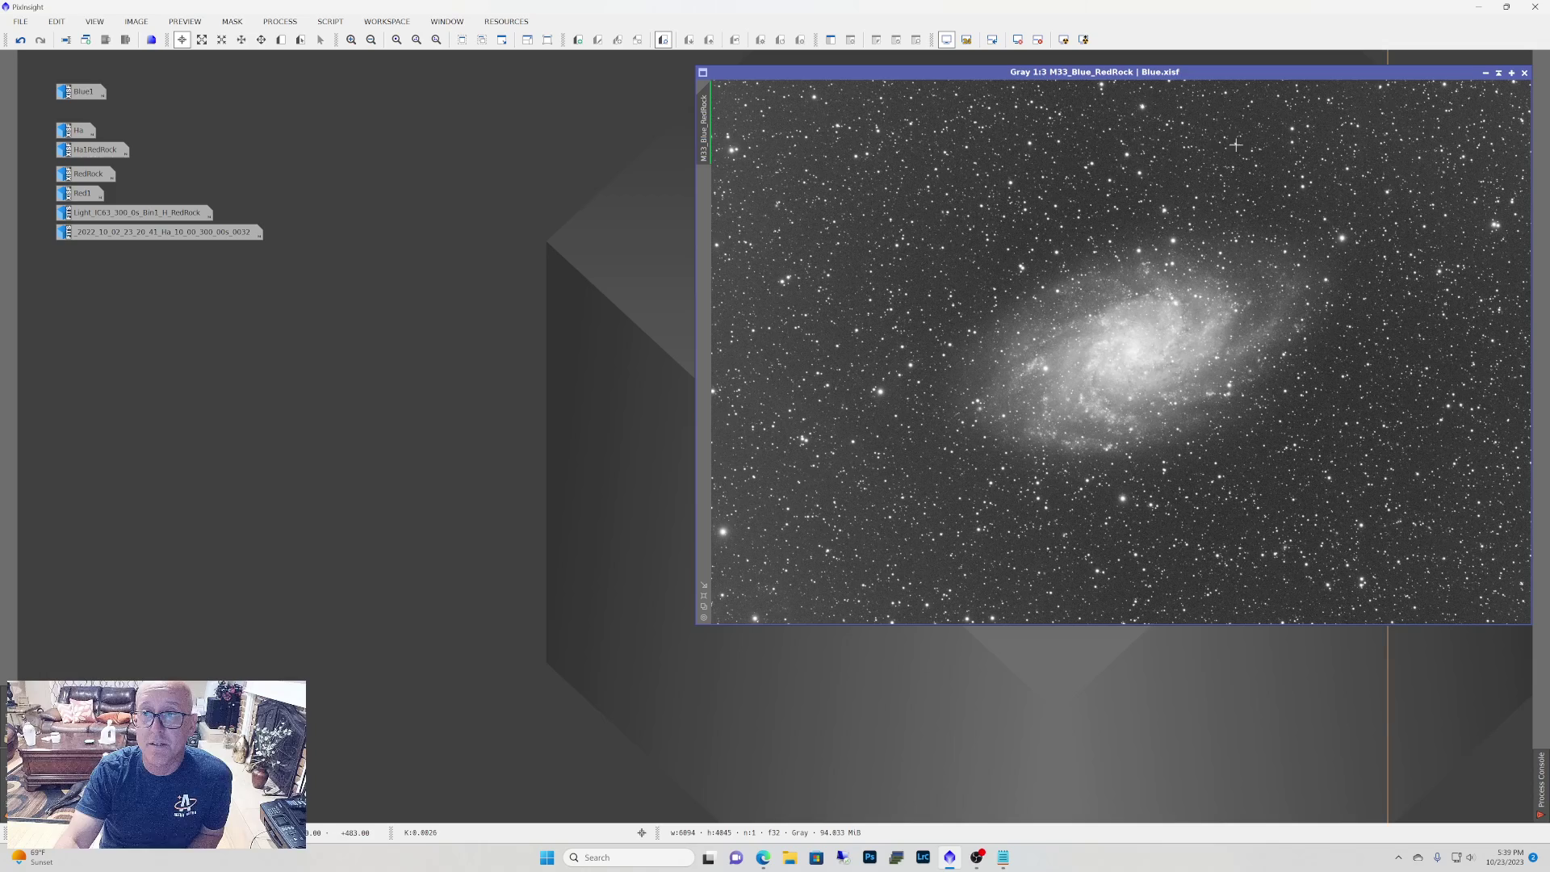
Iconize M33_Blue_RedRock and open the Ha Ghost nebula stack at the upper right.
{"action": "left_click", "coordinate": [1486, 73]}
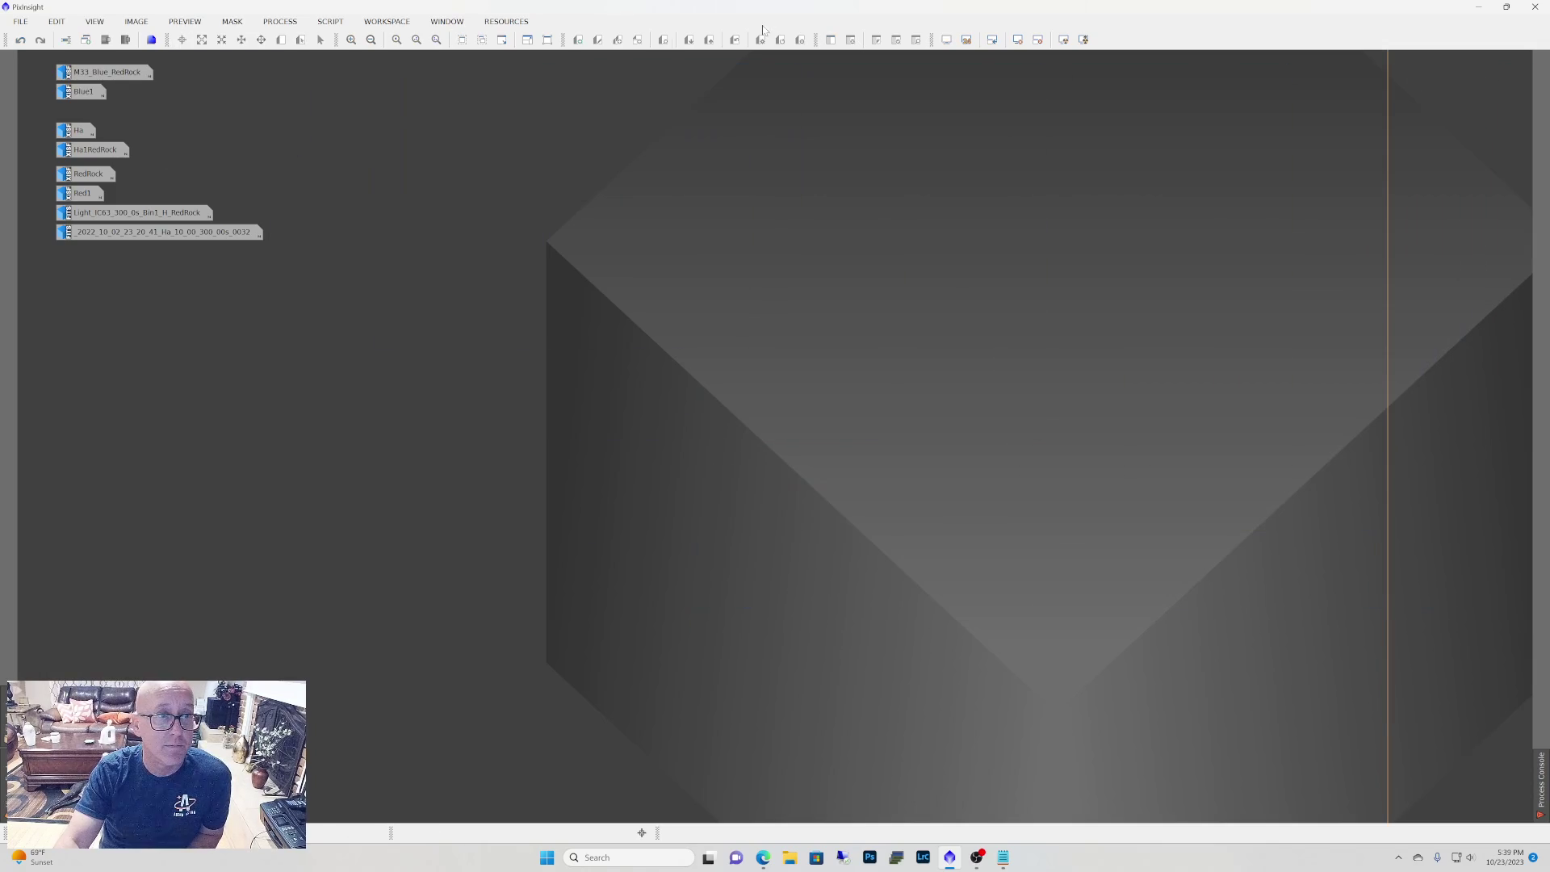
{"action": "left_click", "coordinate": [83, 134]}
{"action": "double_click", "coordinate": [83, 135]}
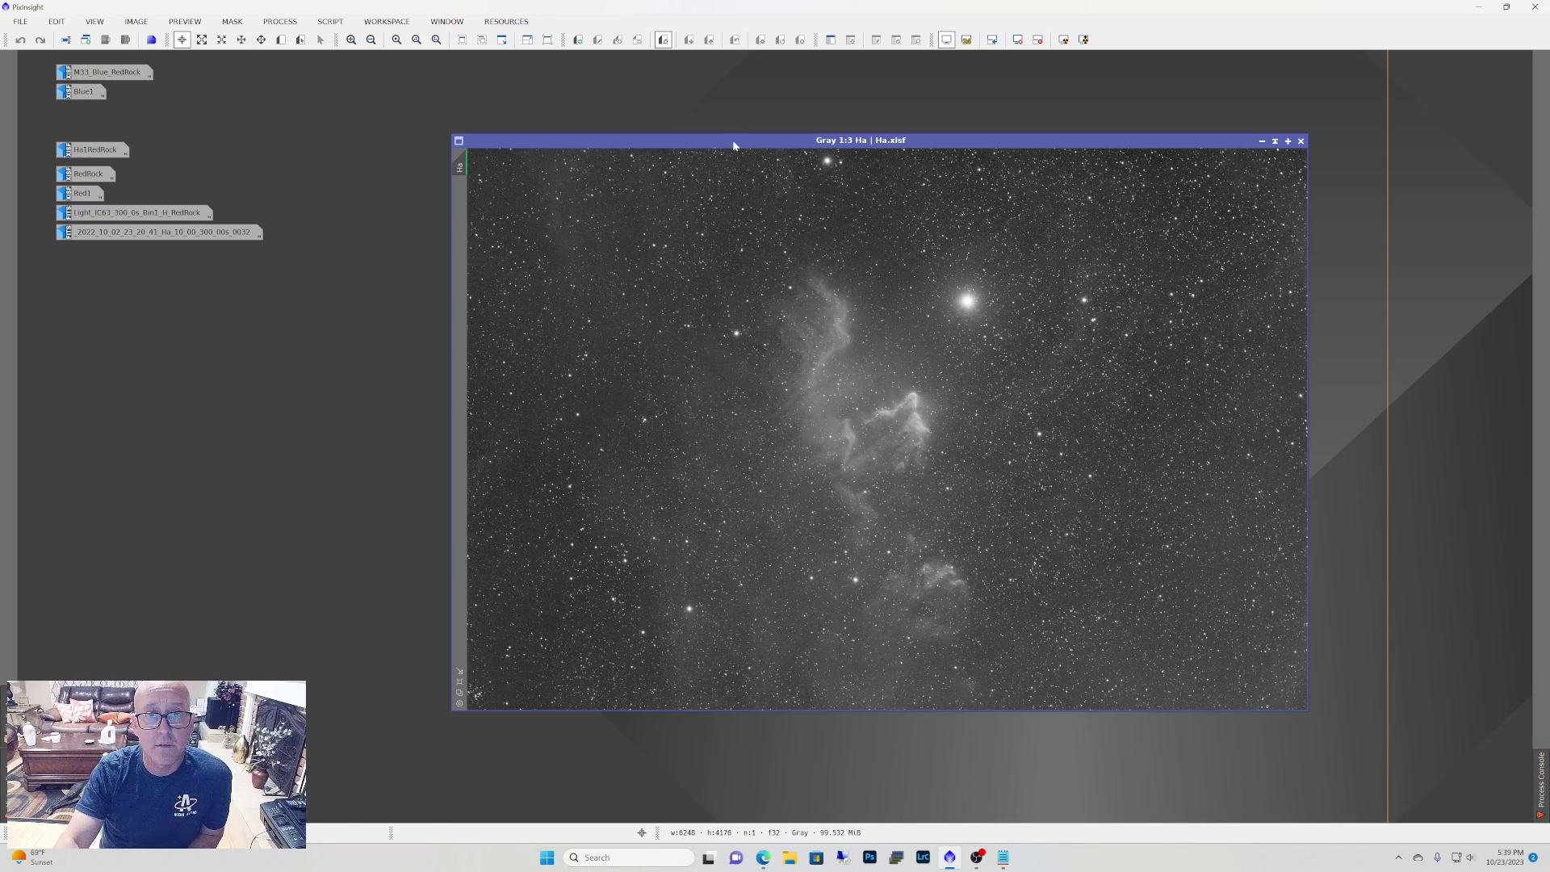
{"action": "left_click_drag", "start_coordinate": [733, 145], "coordinate": [621, 138]}
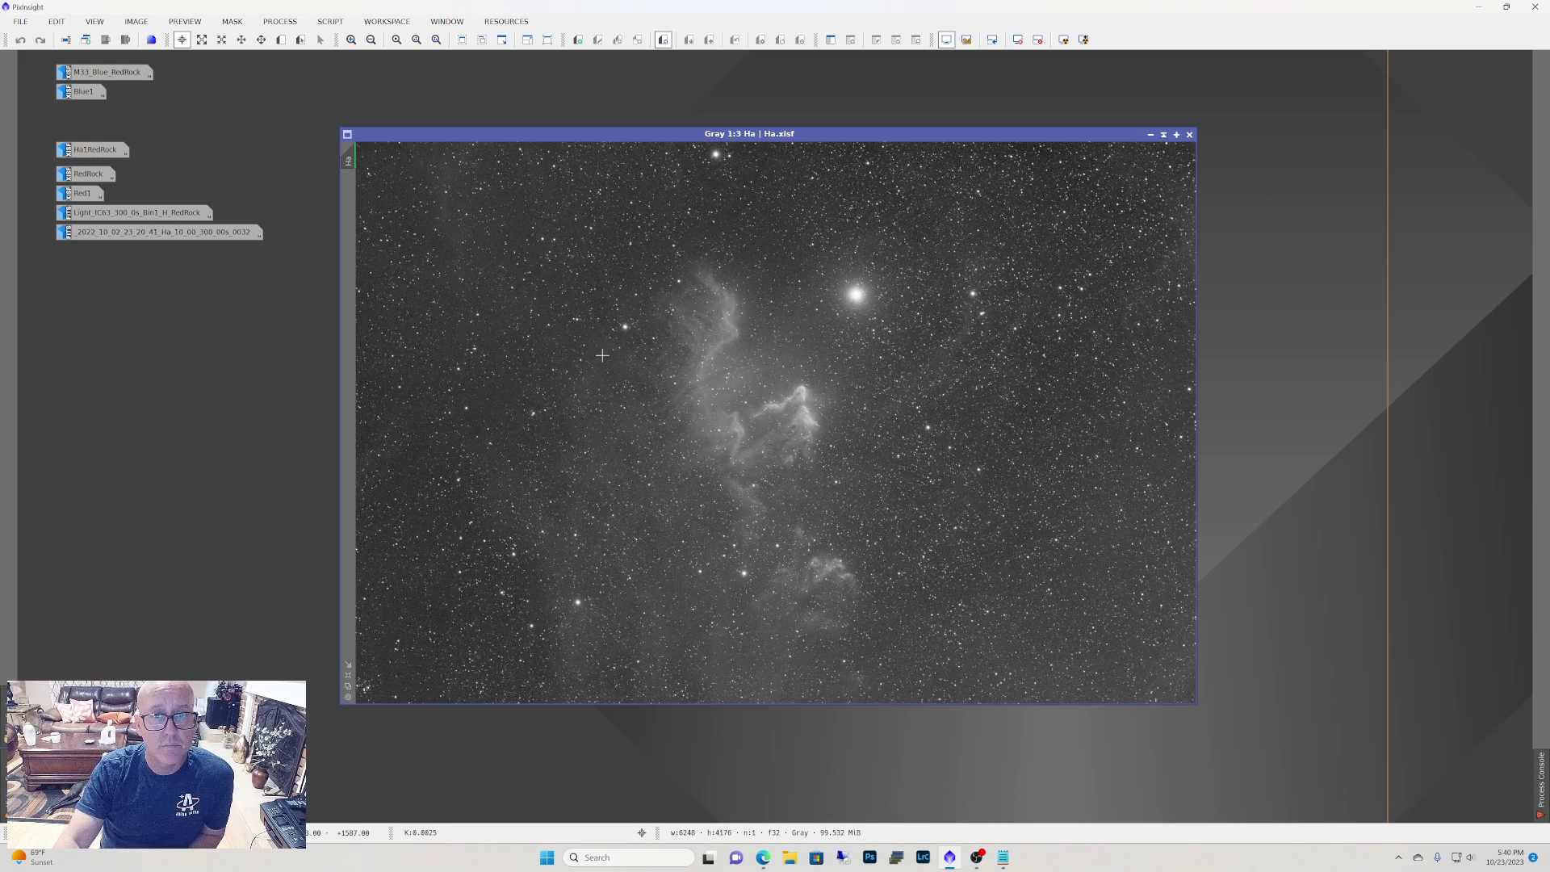
{"action": "left_click_drag", "start_coordinate": [809, 137], "coordinate": [1108, 76]}
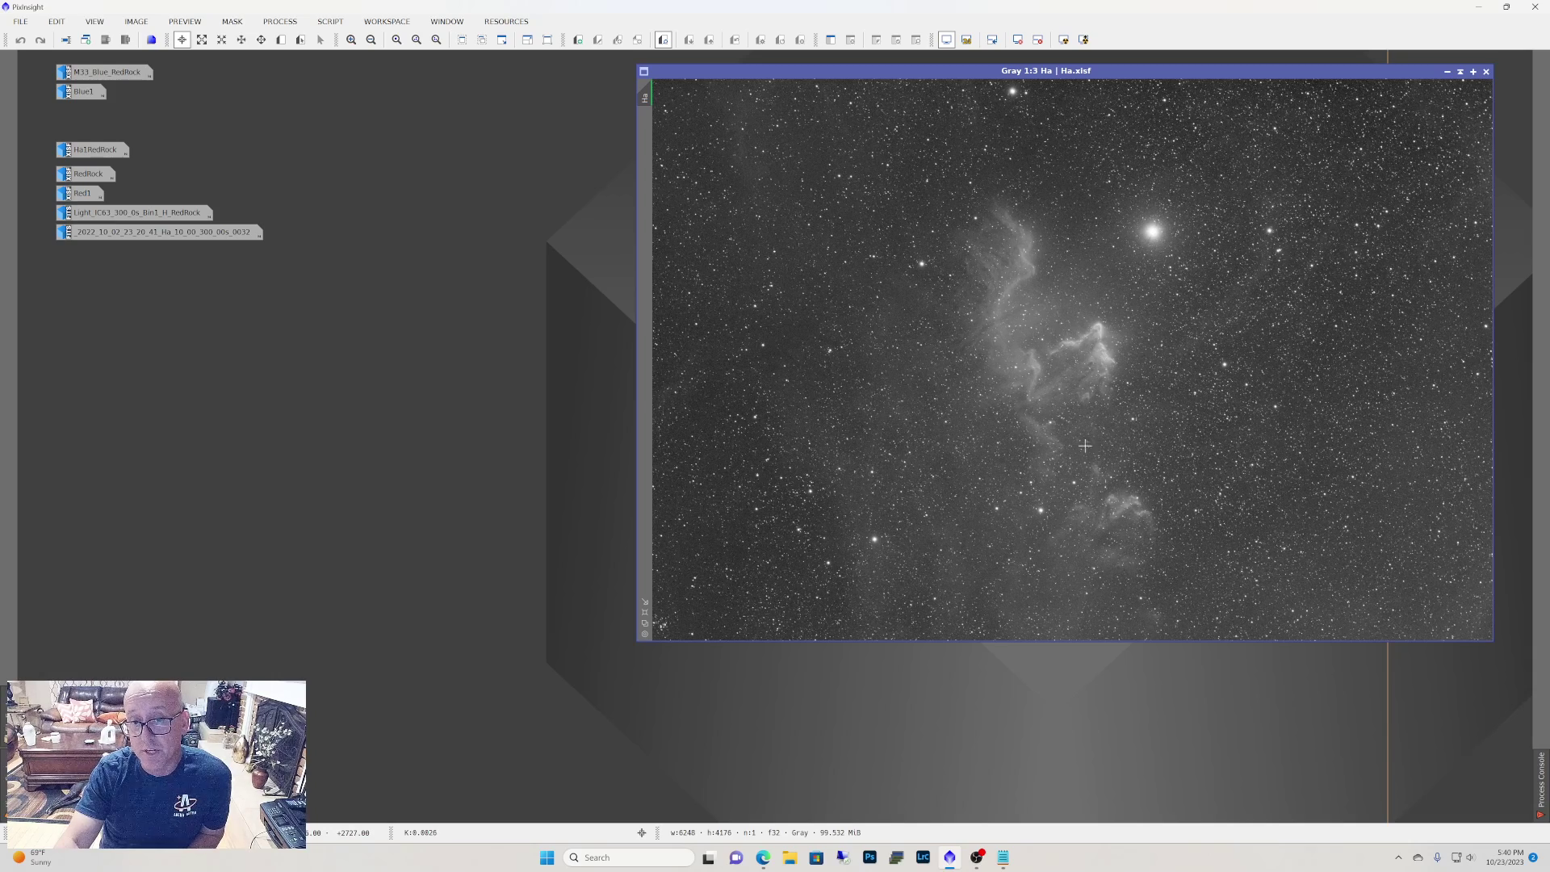
Open Ha1RedRock on the left beside the Ha frame and bring it to the front.
{"action": "double_click", "coordinate": [95, 150]}
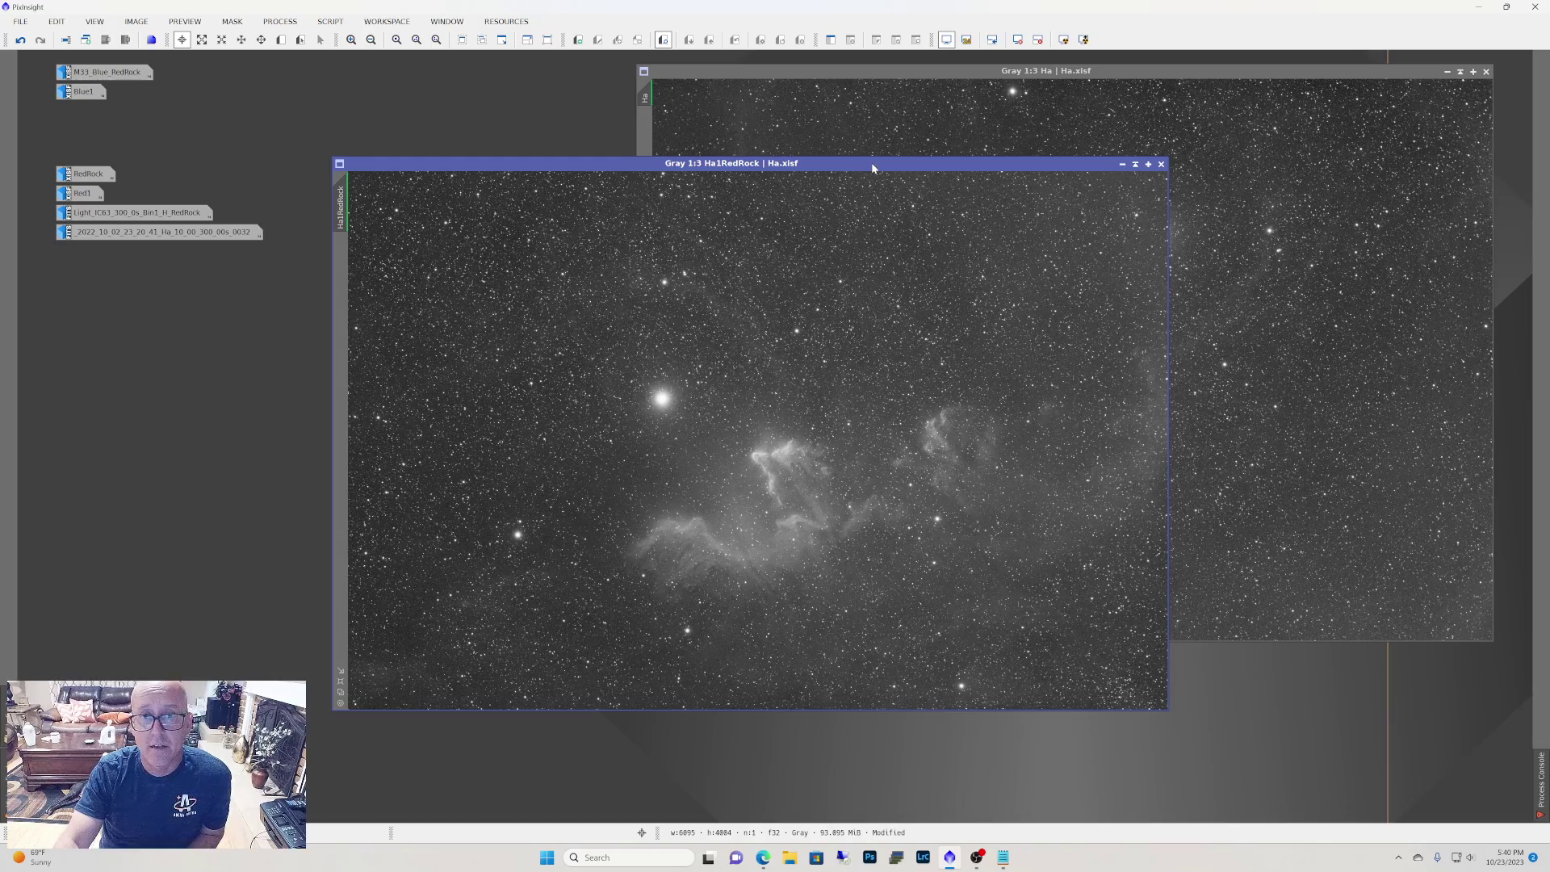
{"action": "left_click_drag", "start_coordinate": [871, 162], "coordinate": [603, 210]}
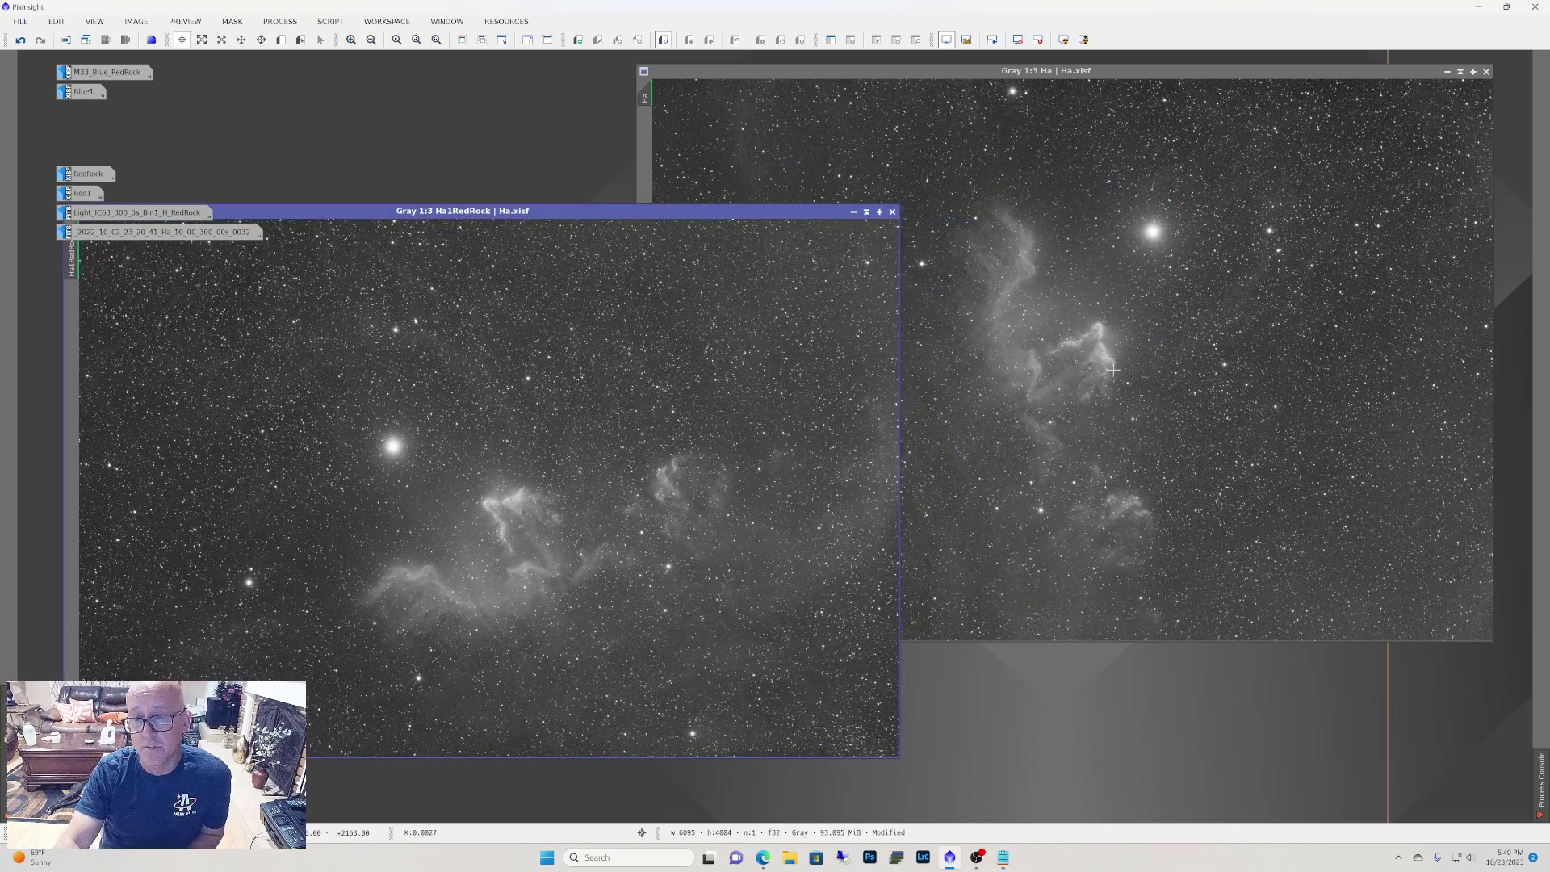
{"action": "left_click_drag", "start_coordinate": [1143, 72], "coordinate": [1226, 55]}
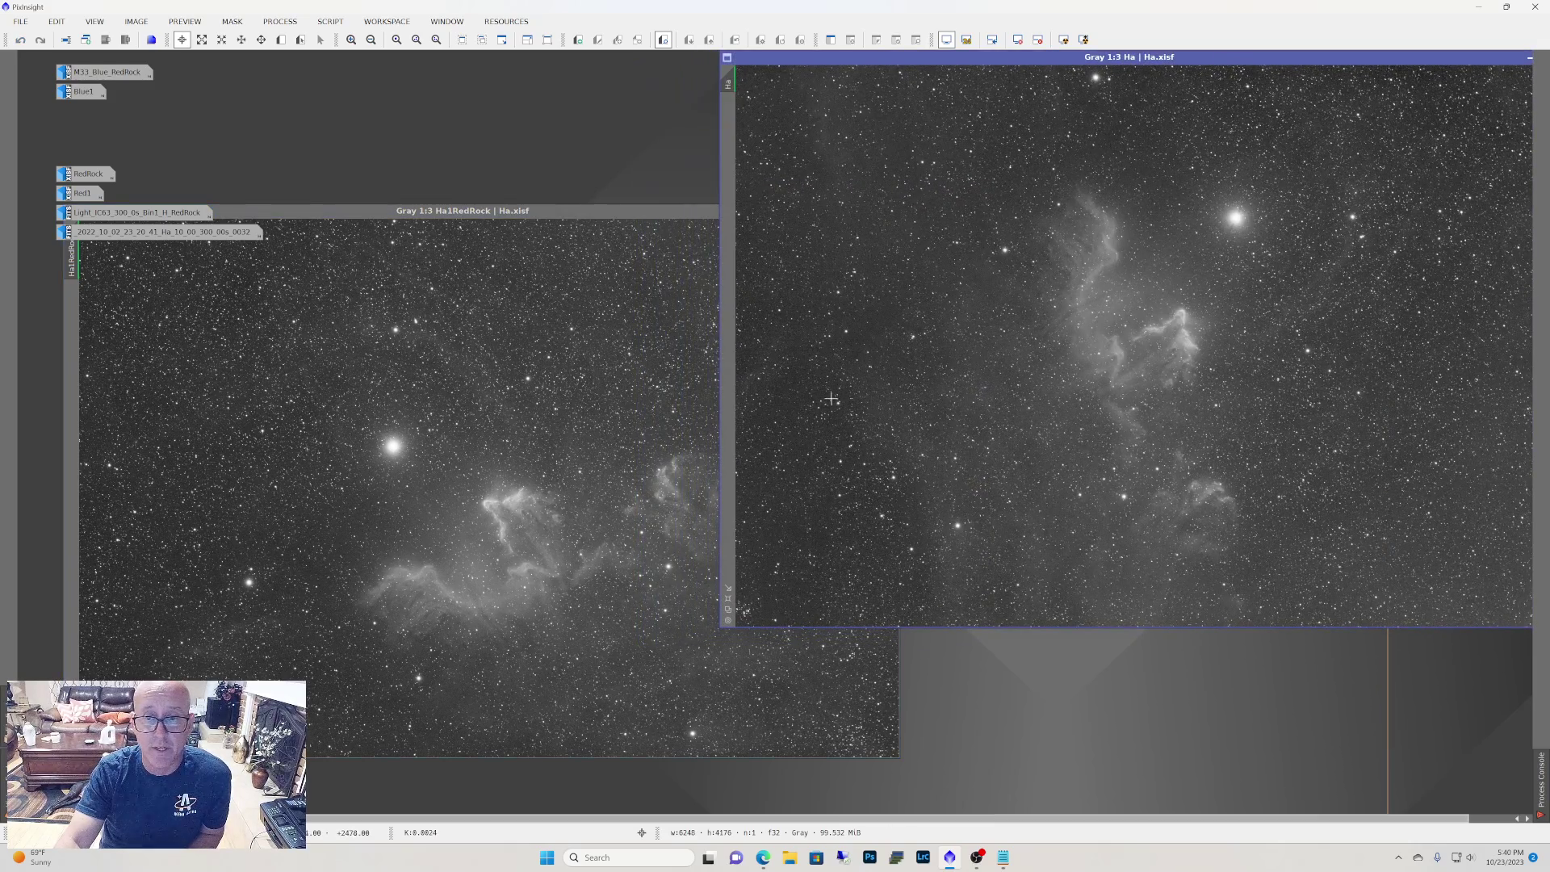
{"action": "left_click", "coordinate": [583, 400]}
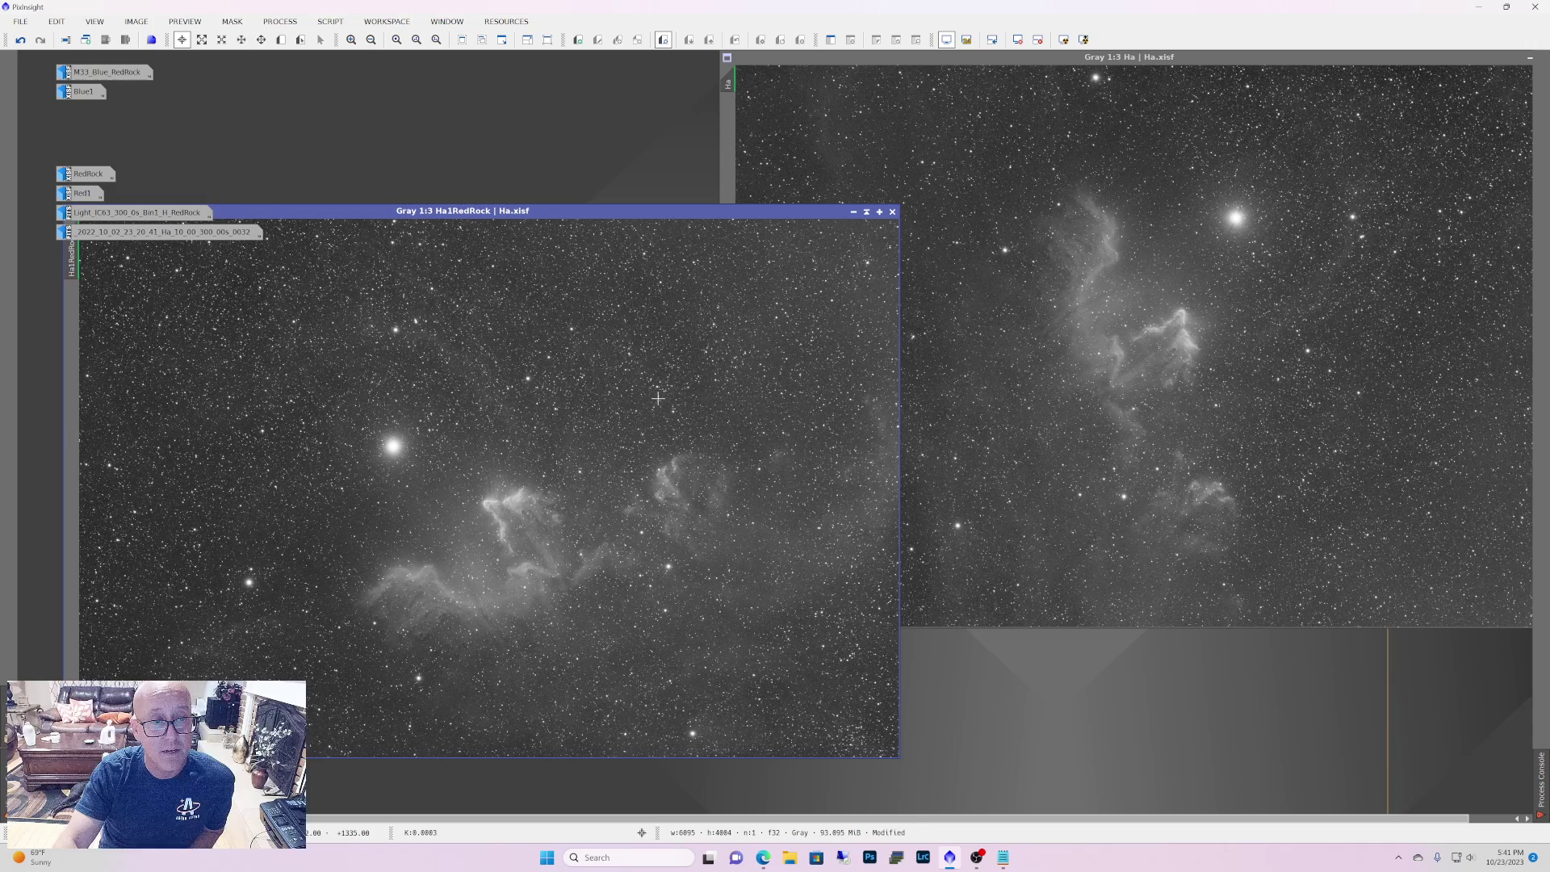
Minimize the Ha1RedRock and Ha windows back to icons.
{"action": "left_click", "coordinate": [854, 215]}
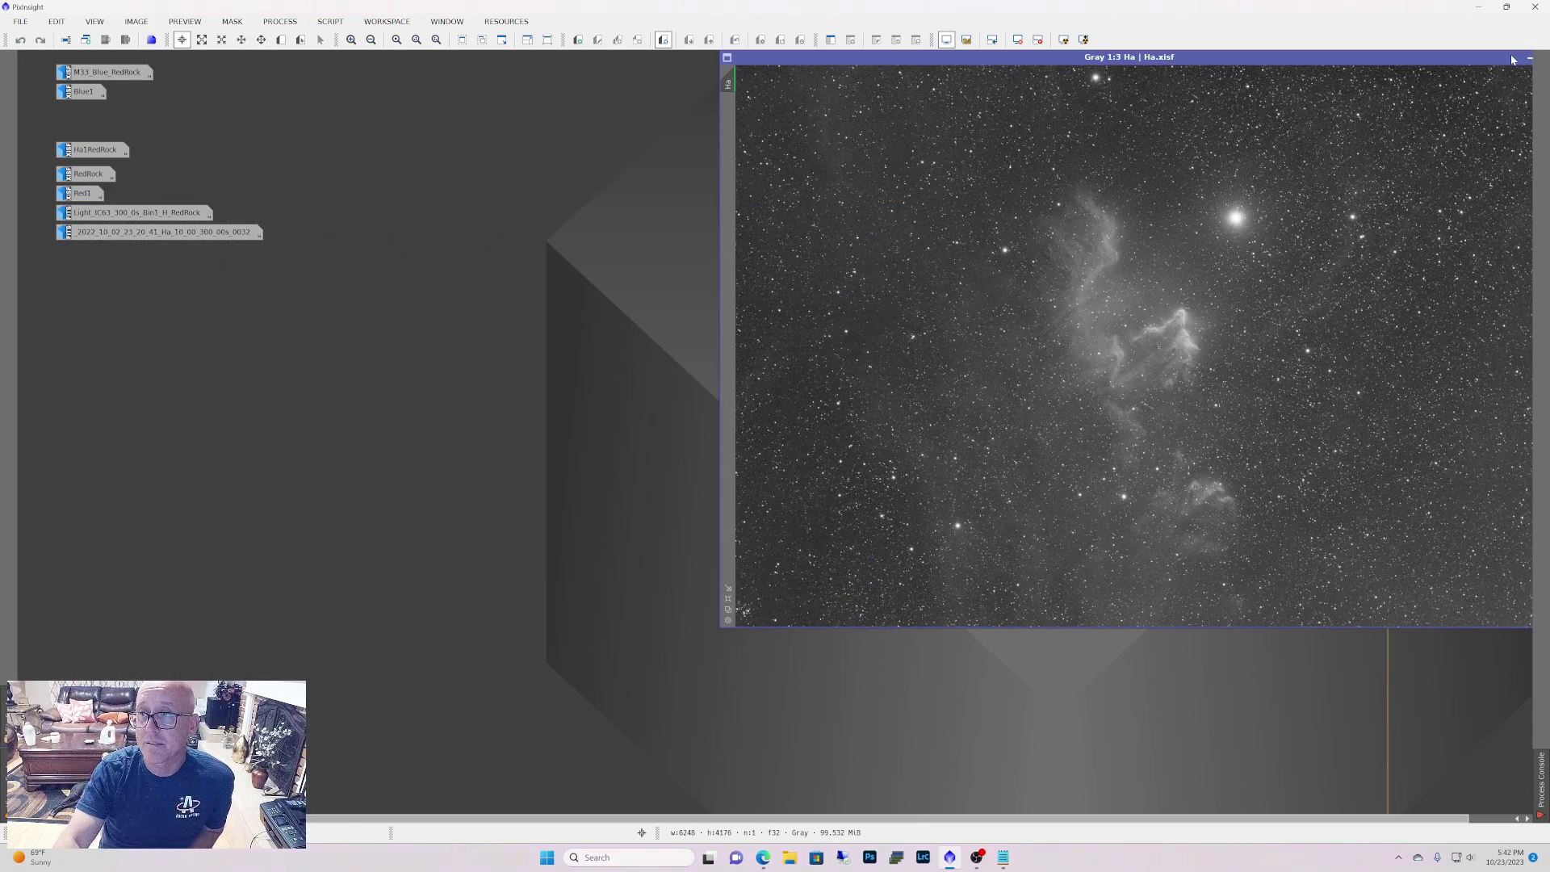
{"action": "left_click_drag", "start_coordinate": [1490, 61], "coordinate": [1378, 77]}
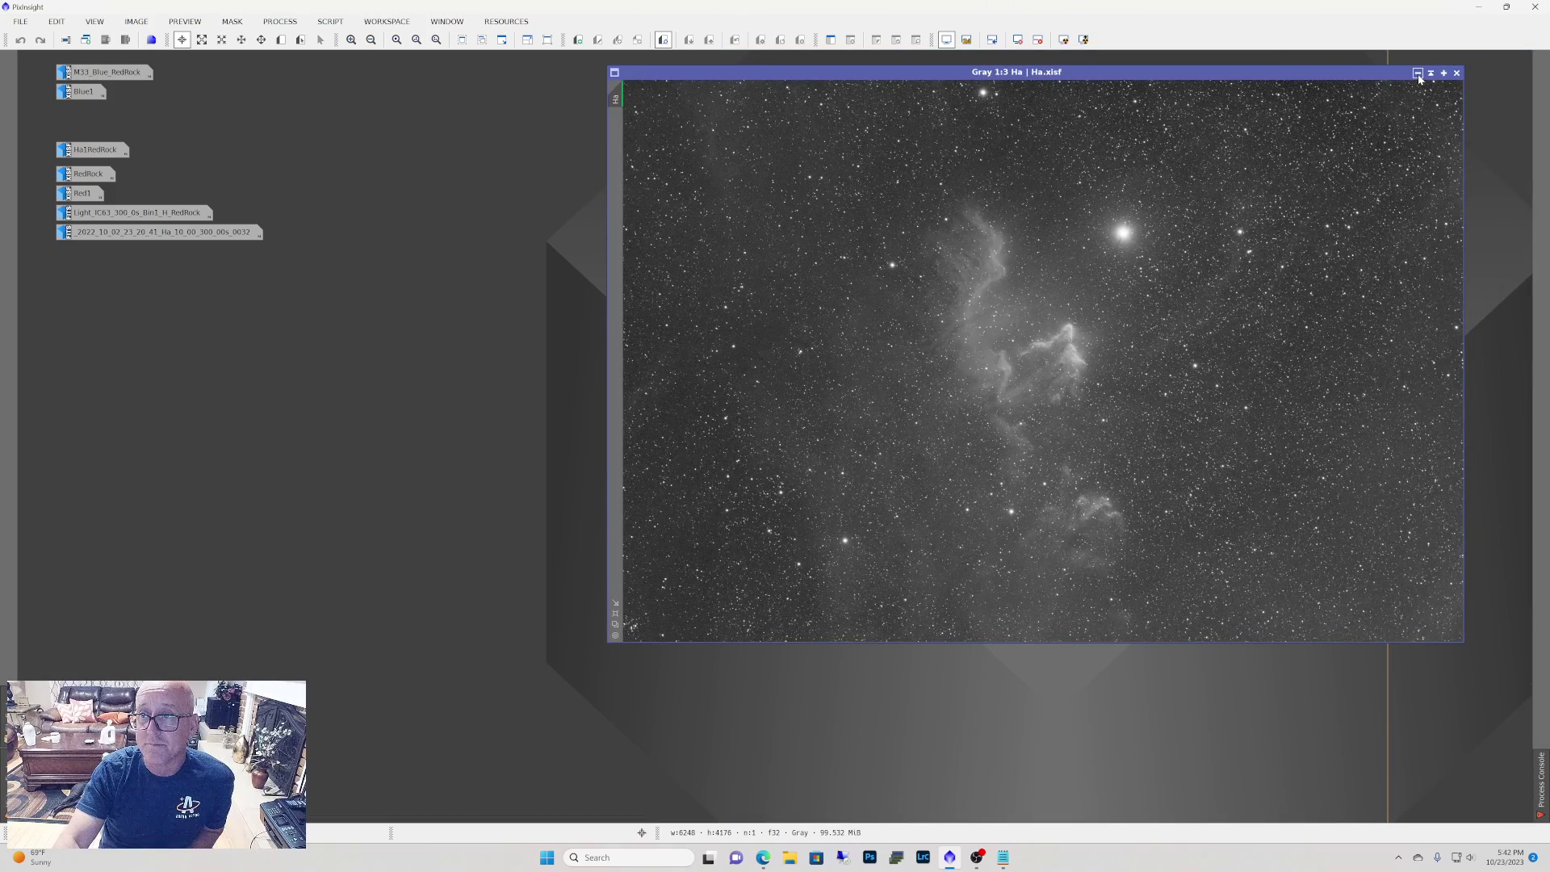
{"action": "left_click", "coordinate": [1418, 73]}
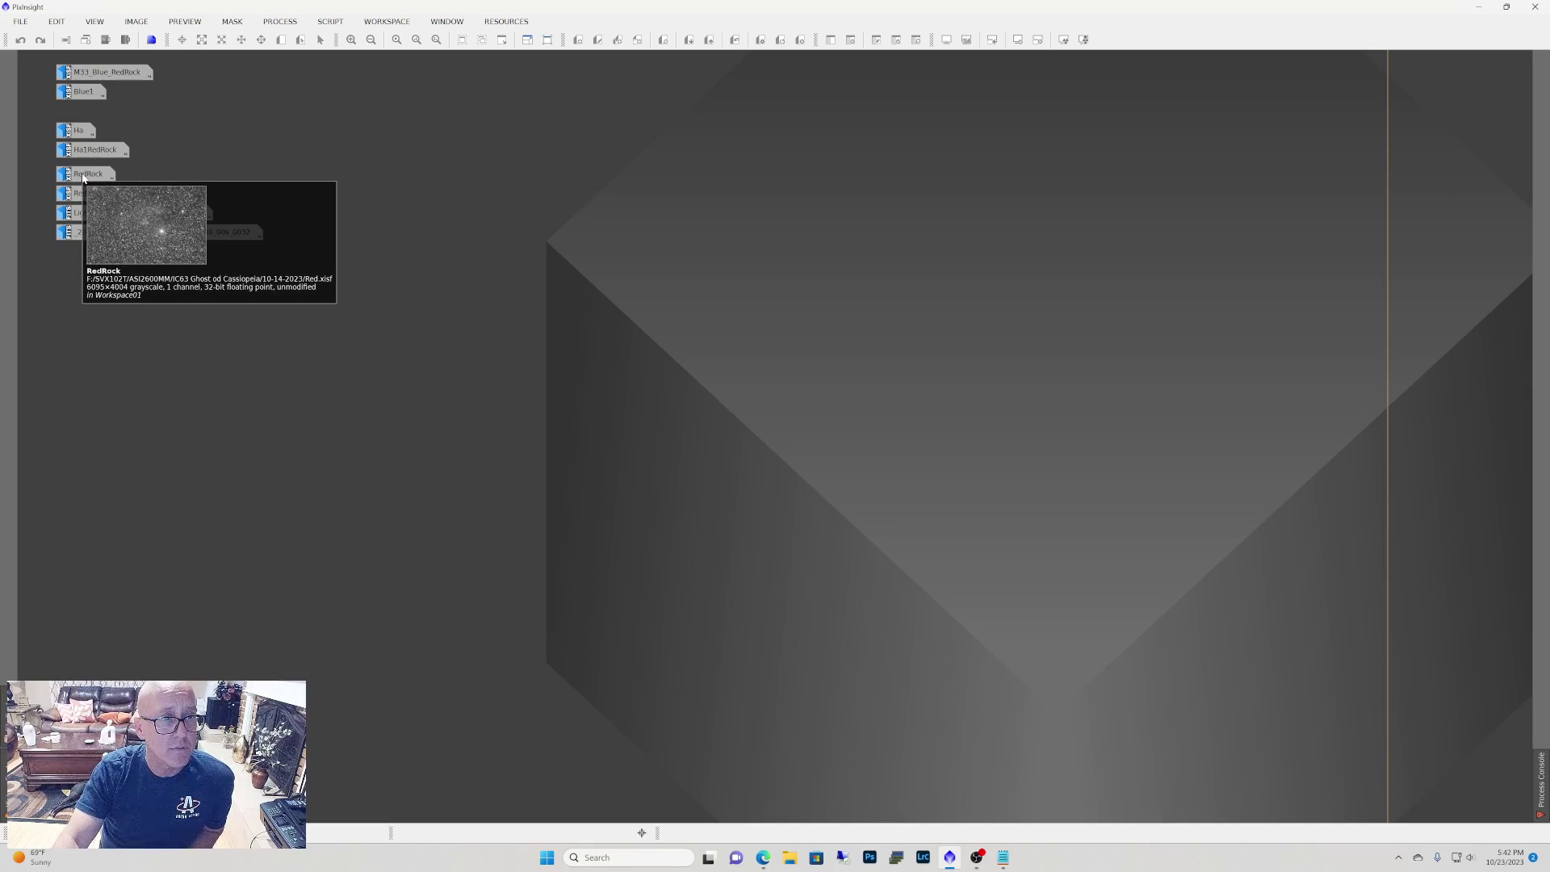
Open the RedRock red channel image and move its window up and to the right.
{"action": "double_click", "coordinate": [83, 175]}
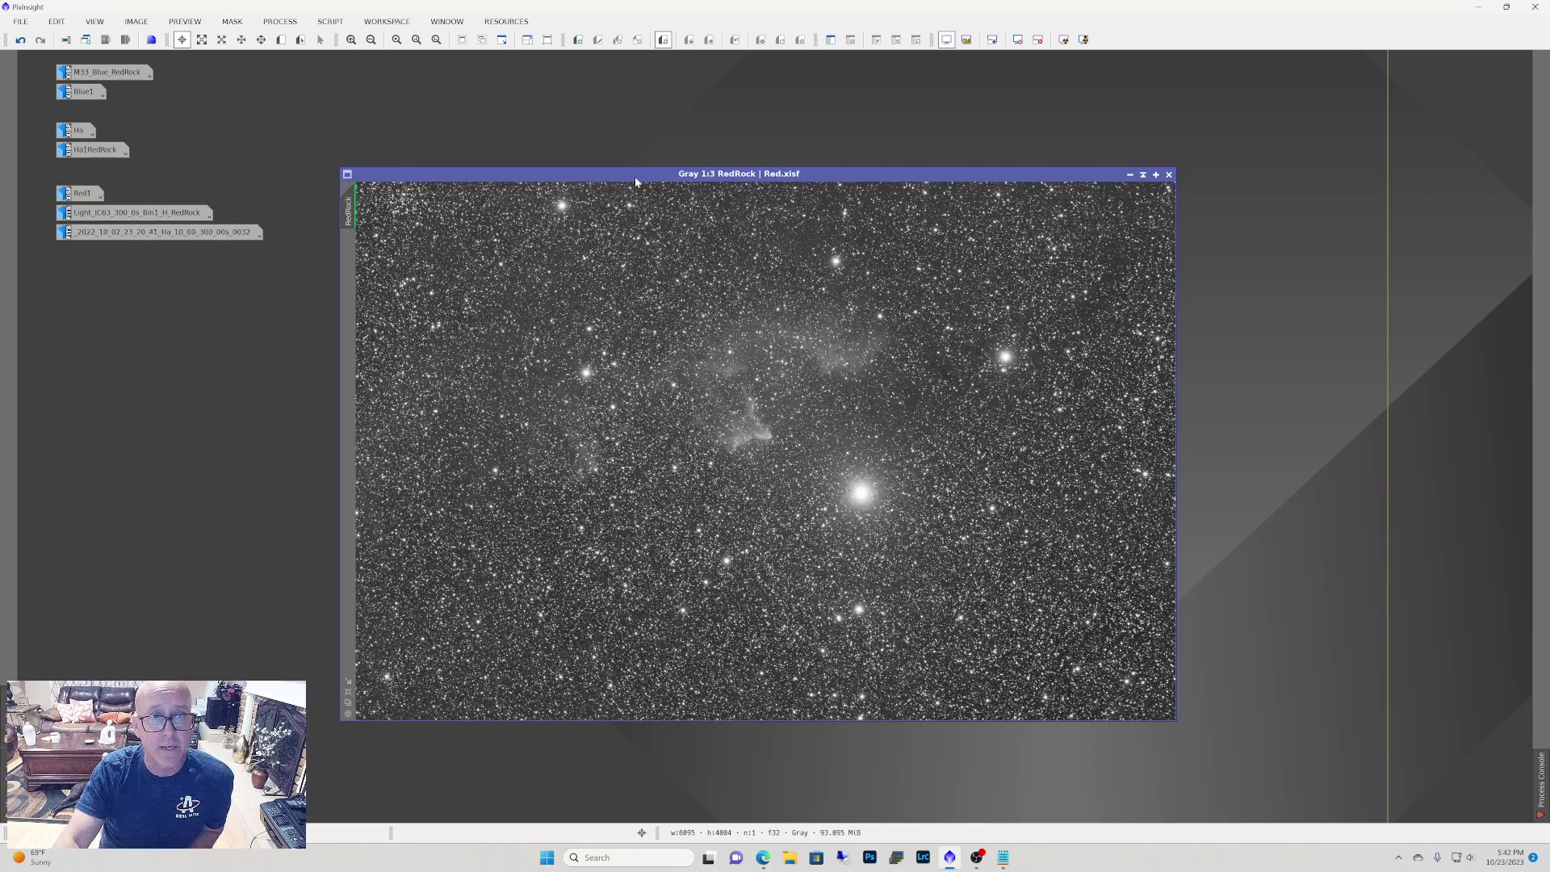
{"action": "left_click_drag", "start_coordinate": [634, 176], "coordinate": [622, 118]}
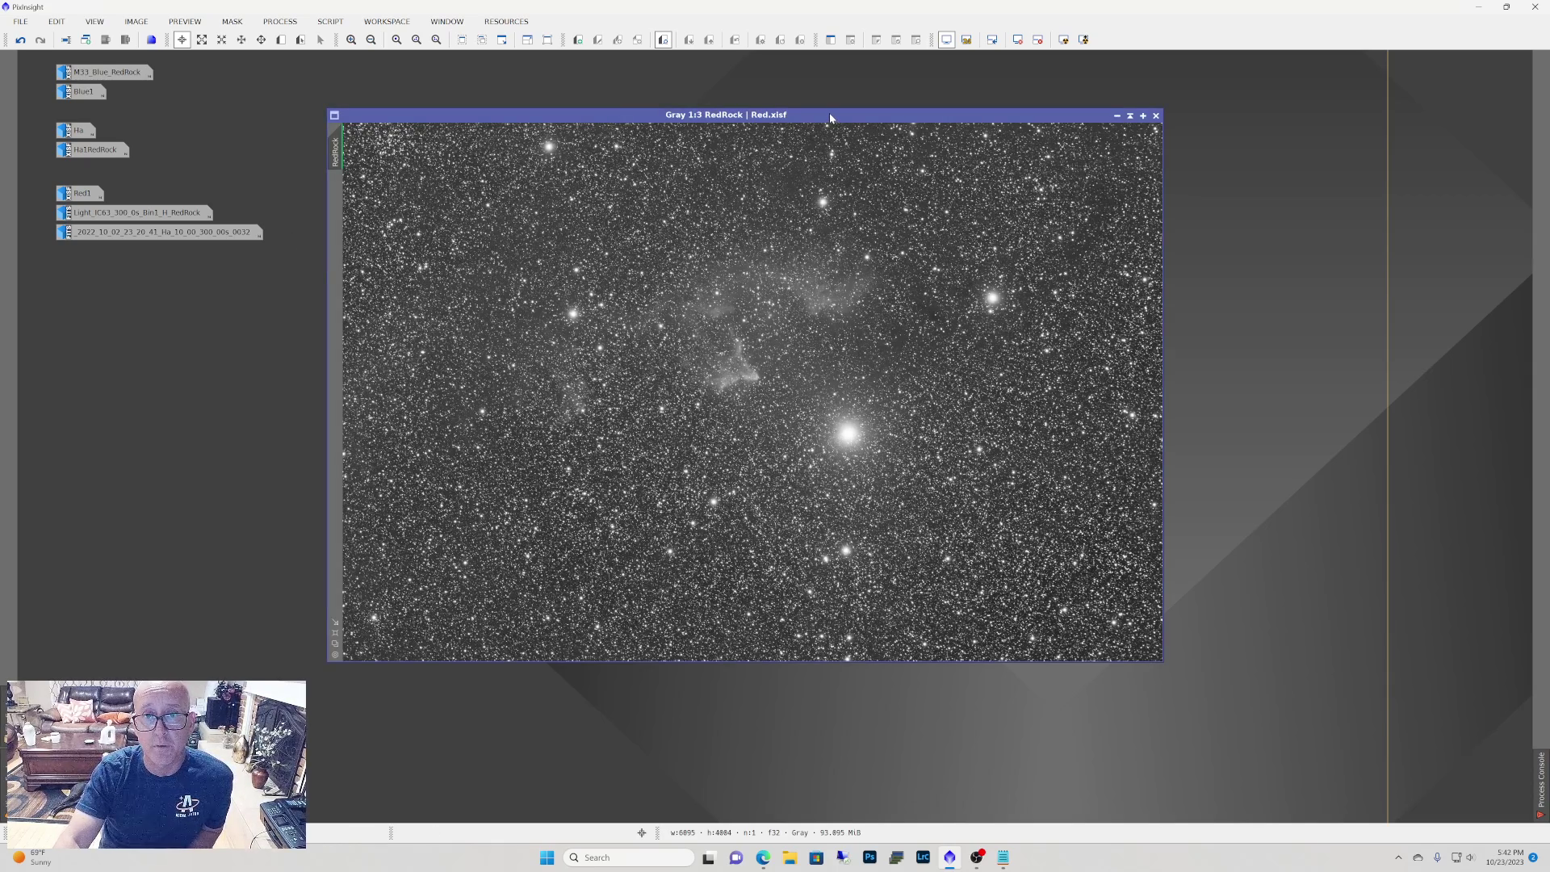
{"action": "left_click_drag", "start_coordinate": [830, 113], "coordinate": [1002, 93]}
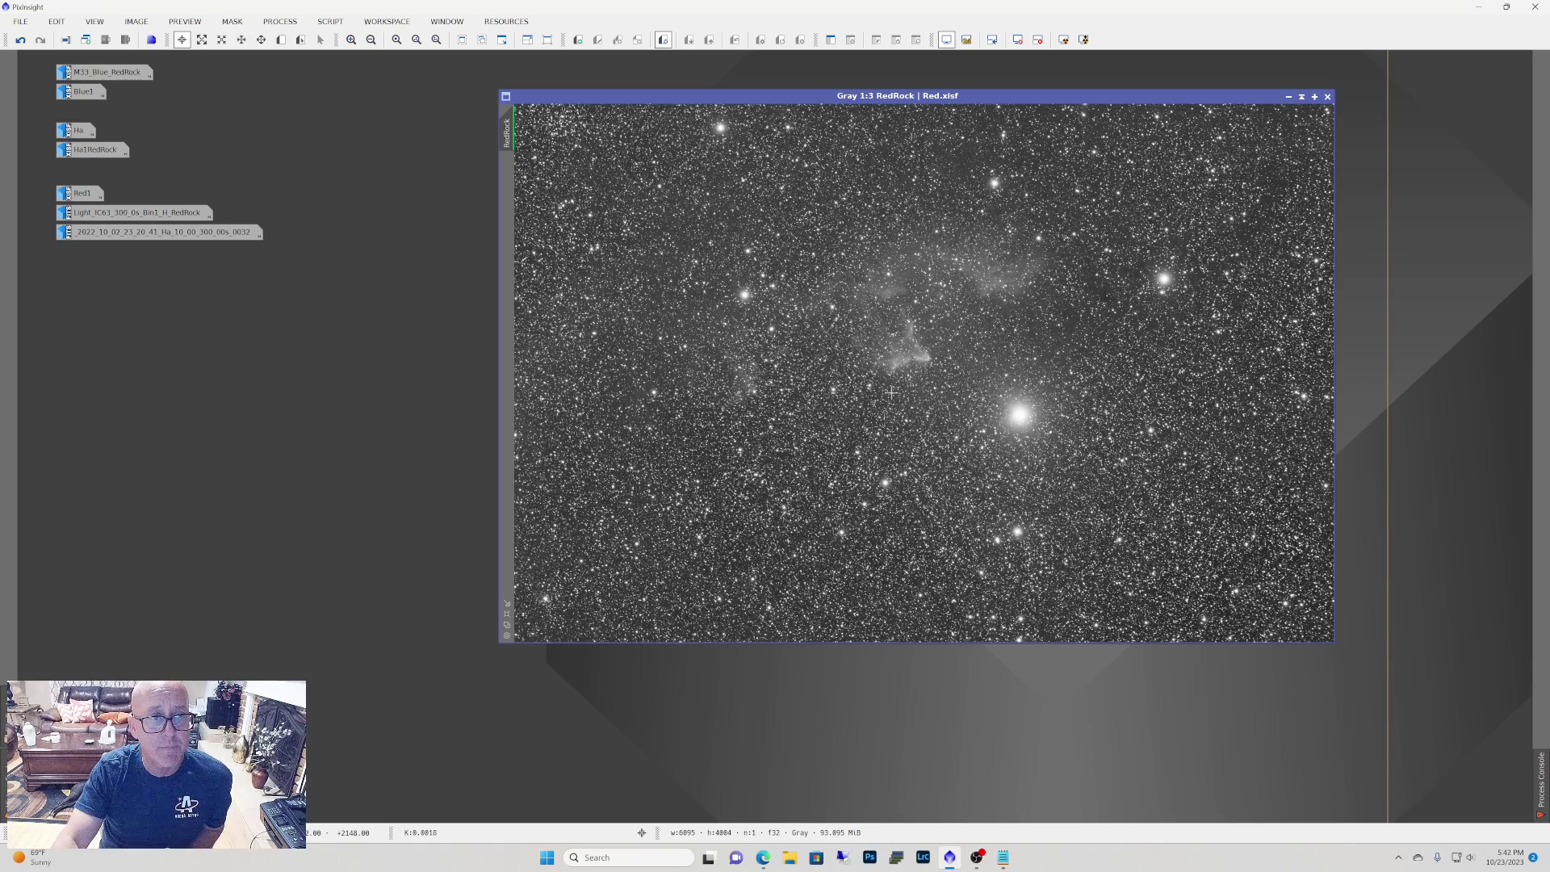
Open Red1 overlapping RedRock at lower left, then alternate between them to compare.
{"action": "double_click", "coordinate": [85, 195]}
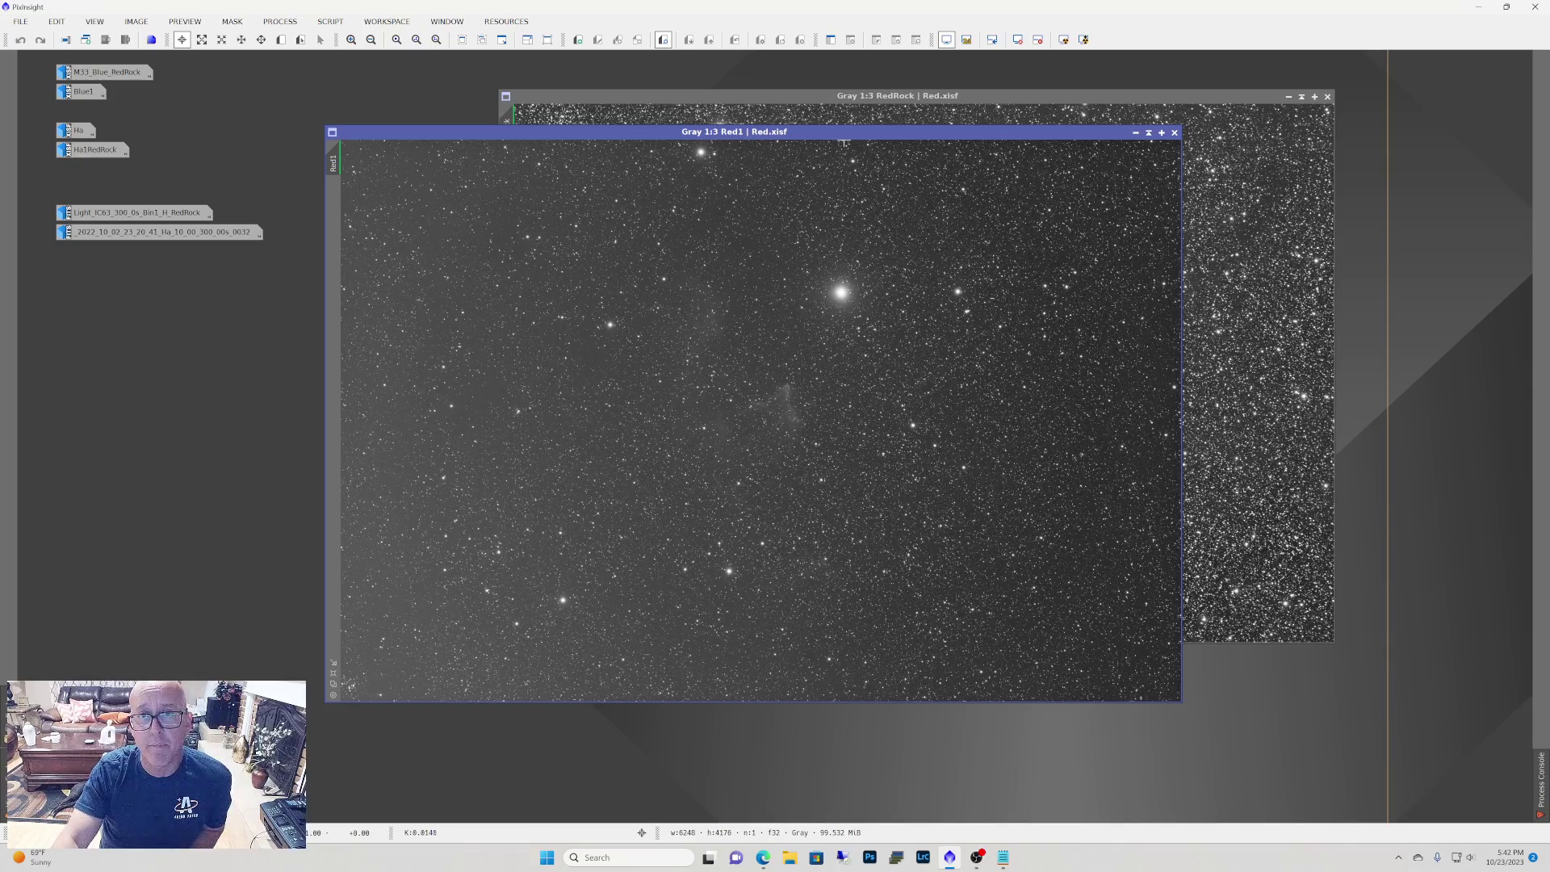
{"action": "left_click_drag", "start_coordinate": [844, 135], "coordinate": [676, 253]}
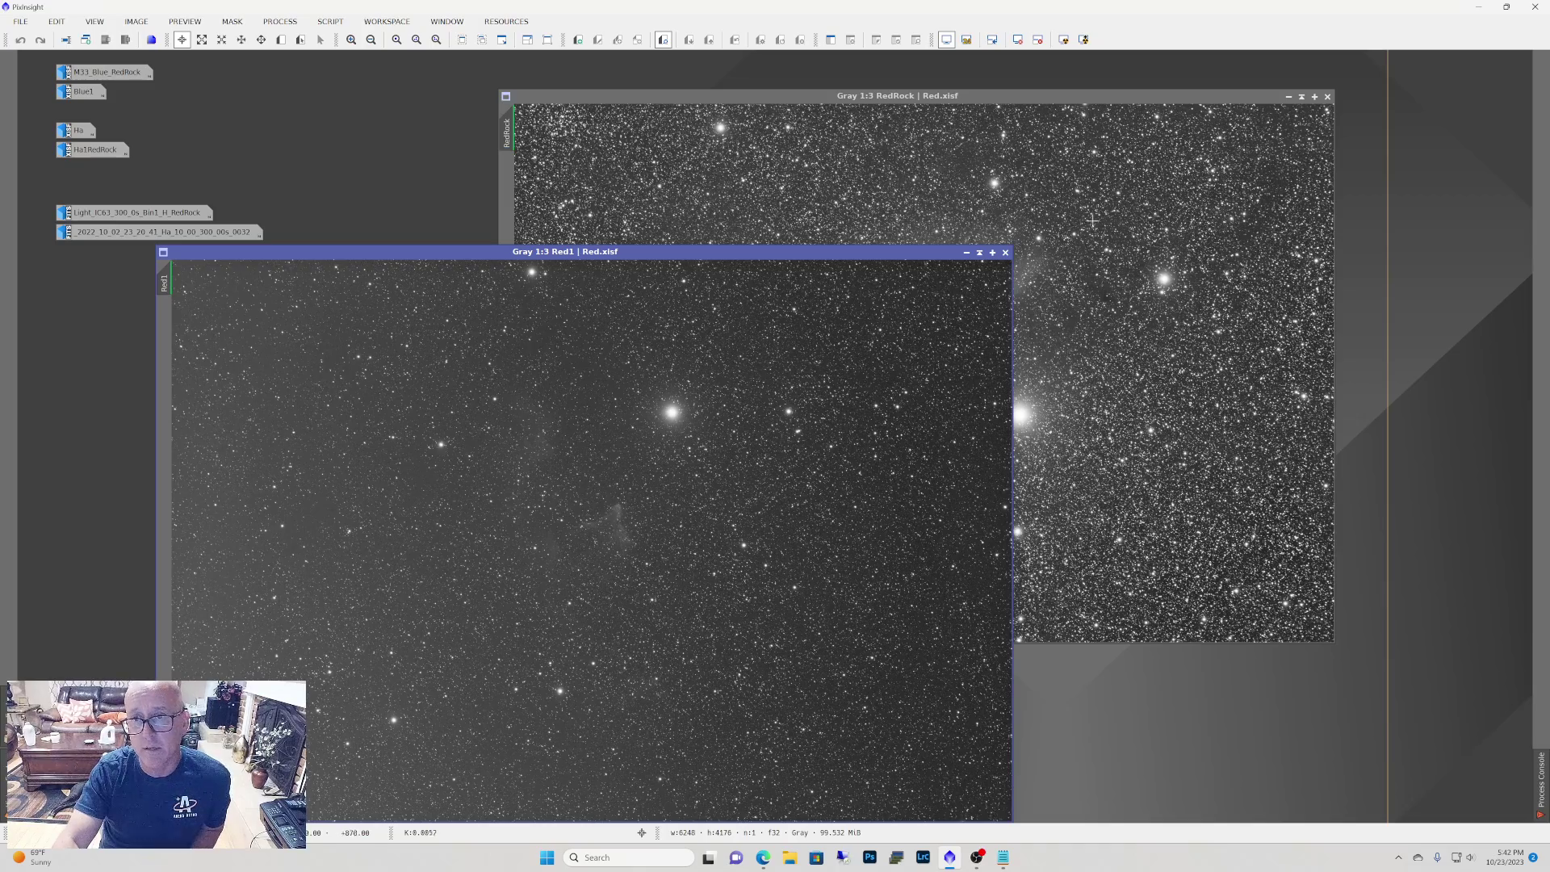
{"action": "left_click_drag", "start_coordinate": [1064, 95], "coordinate": [1238, 56]}
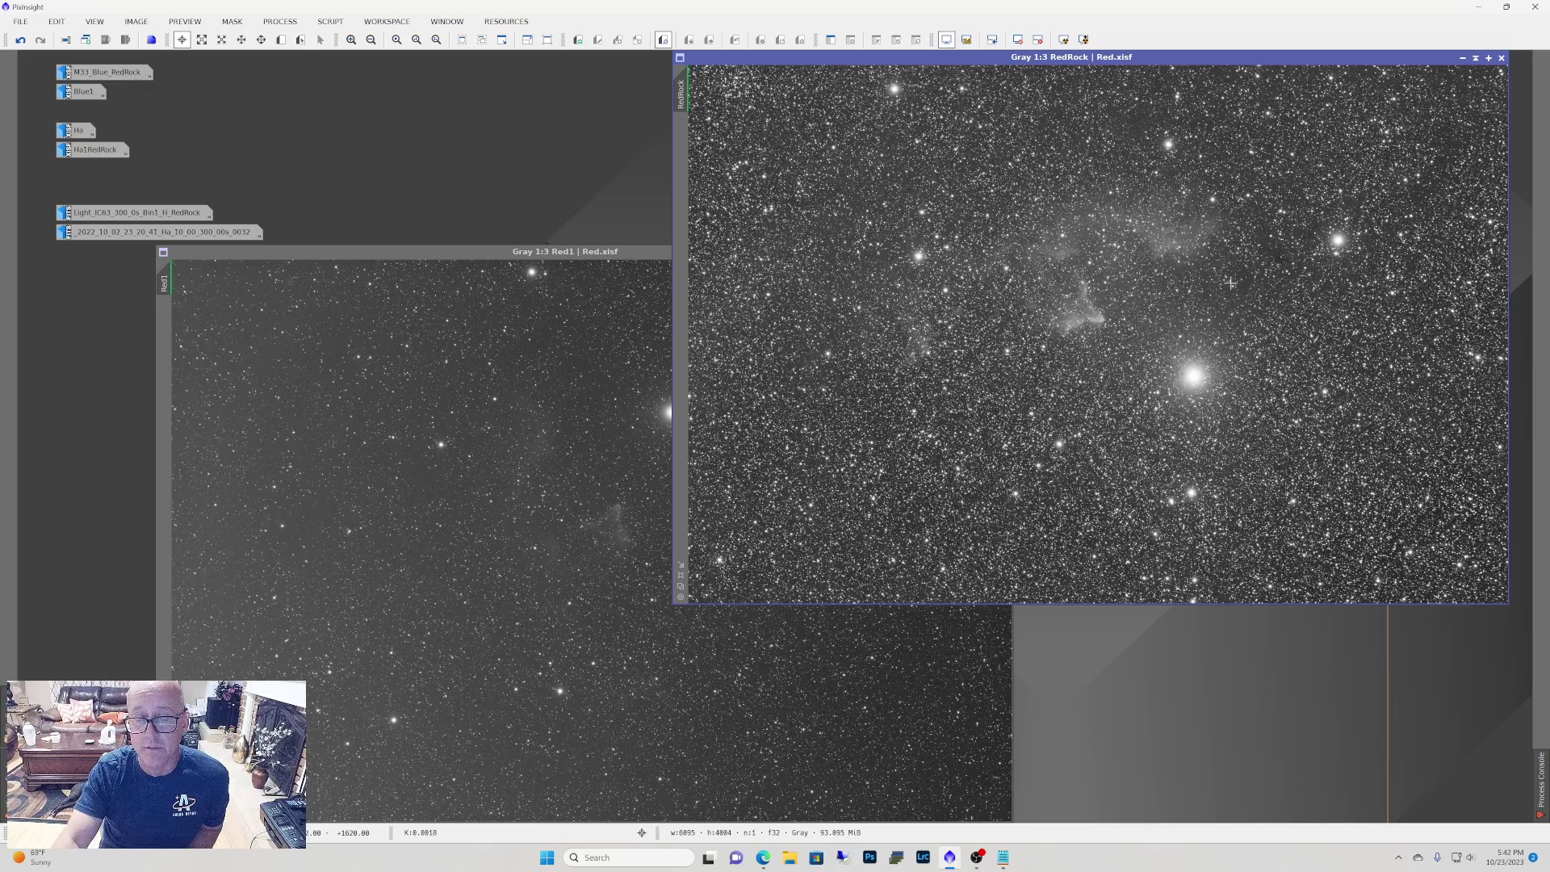
{"action": "left_click", "coordinate": [636, 255]}
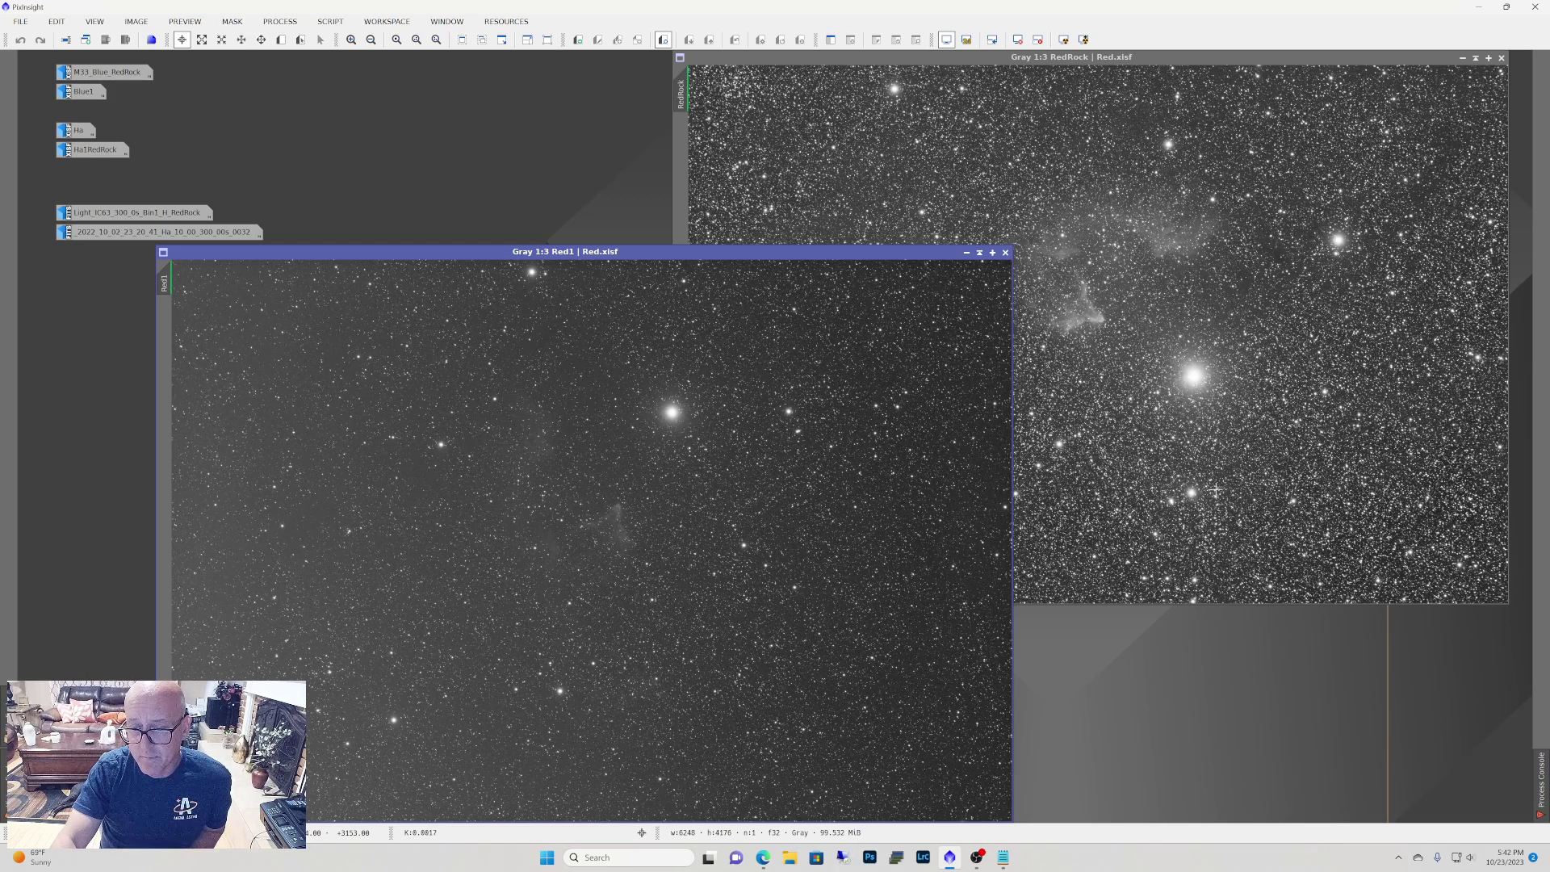
{"action": "left_click", "coordinate": [1216, 244]}
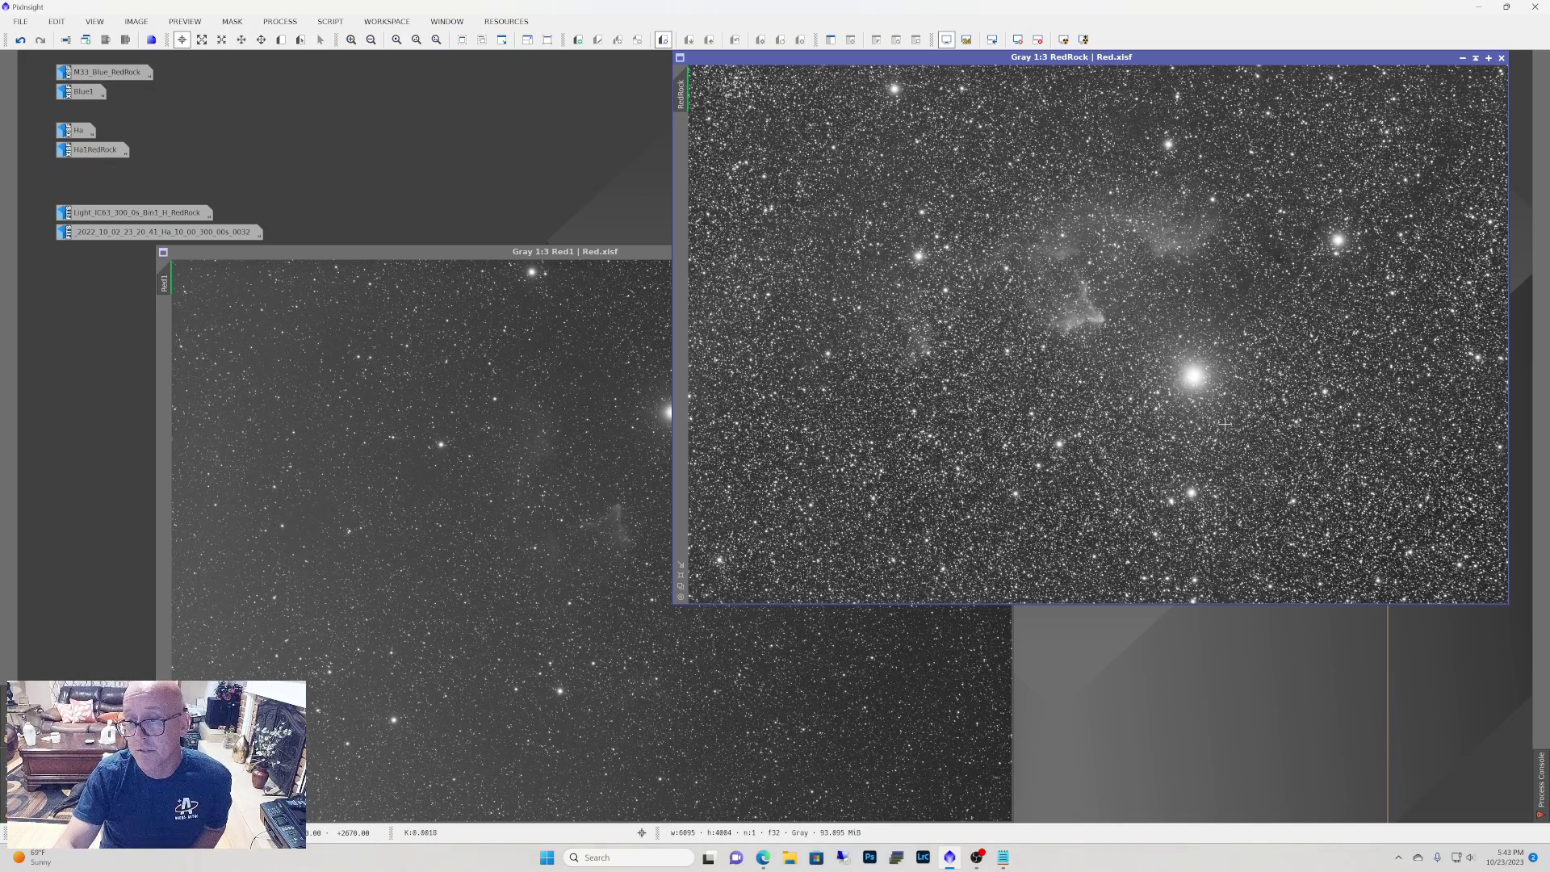
{"action": "left_click", "coordinate": [568, 352]}
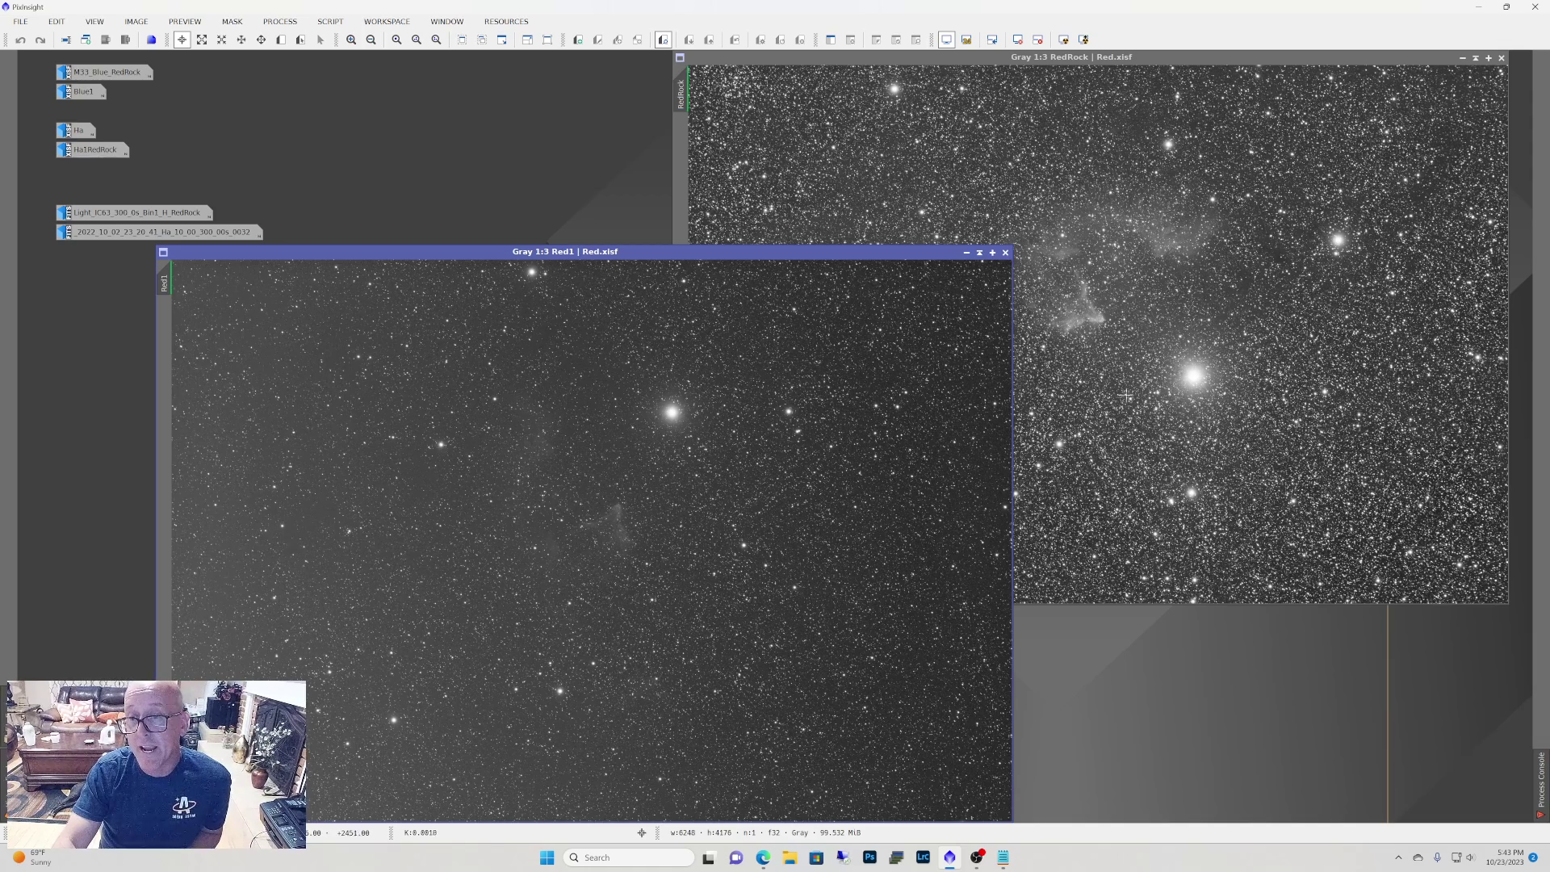
{"action": "left_click", "coordinate": [1168, 336]}
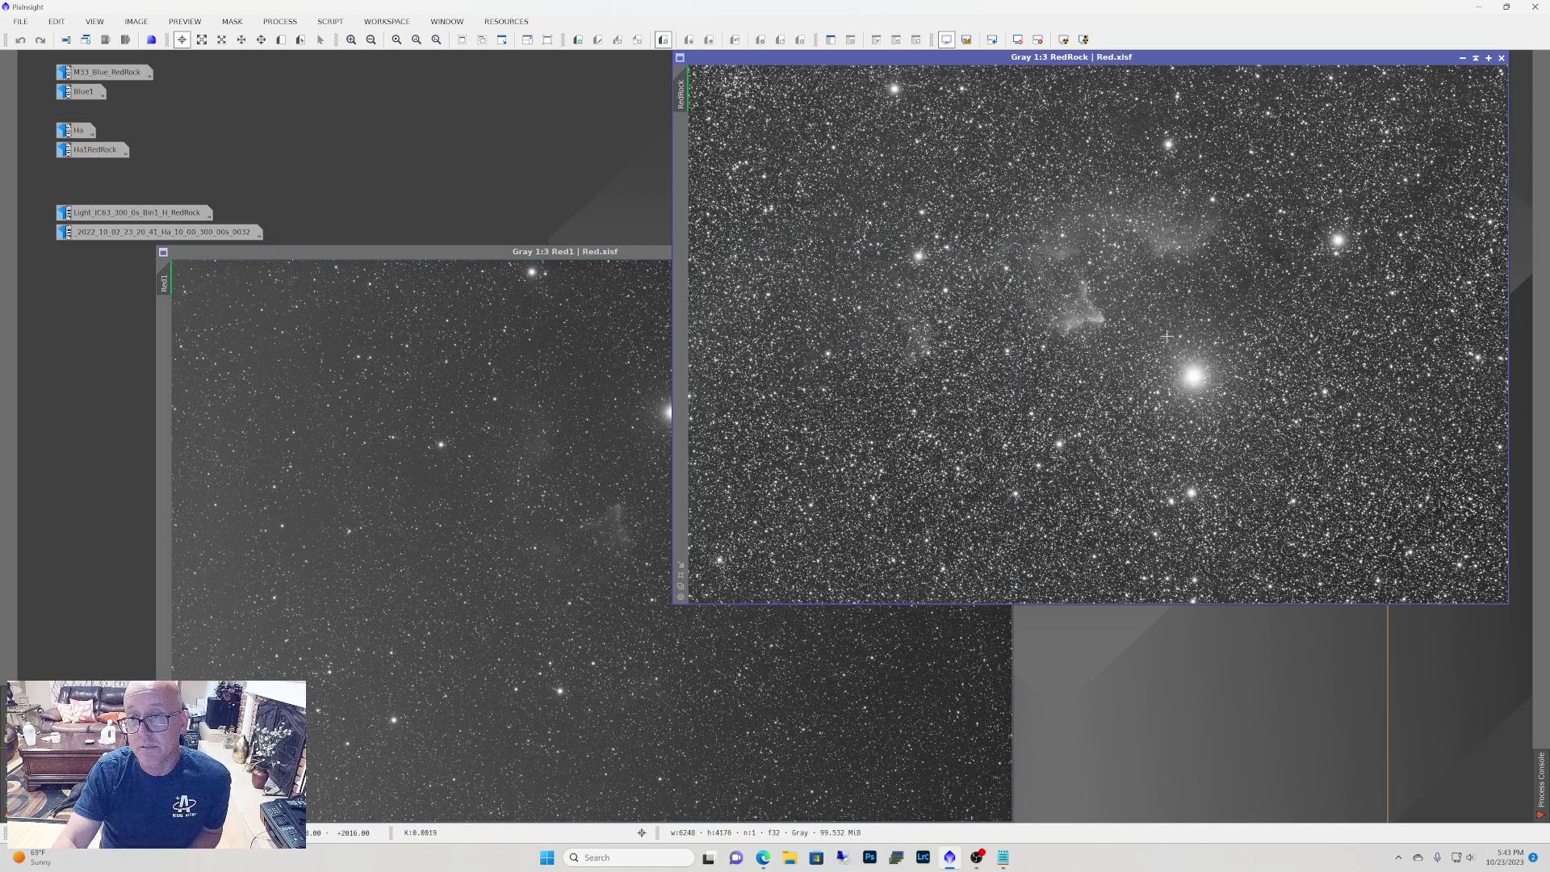
{"action": "left_click", "coordinate": [564, 542]}
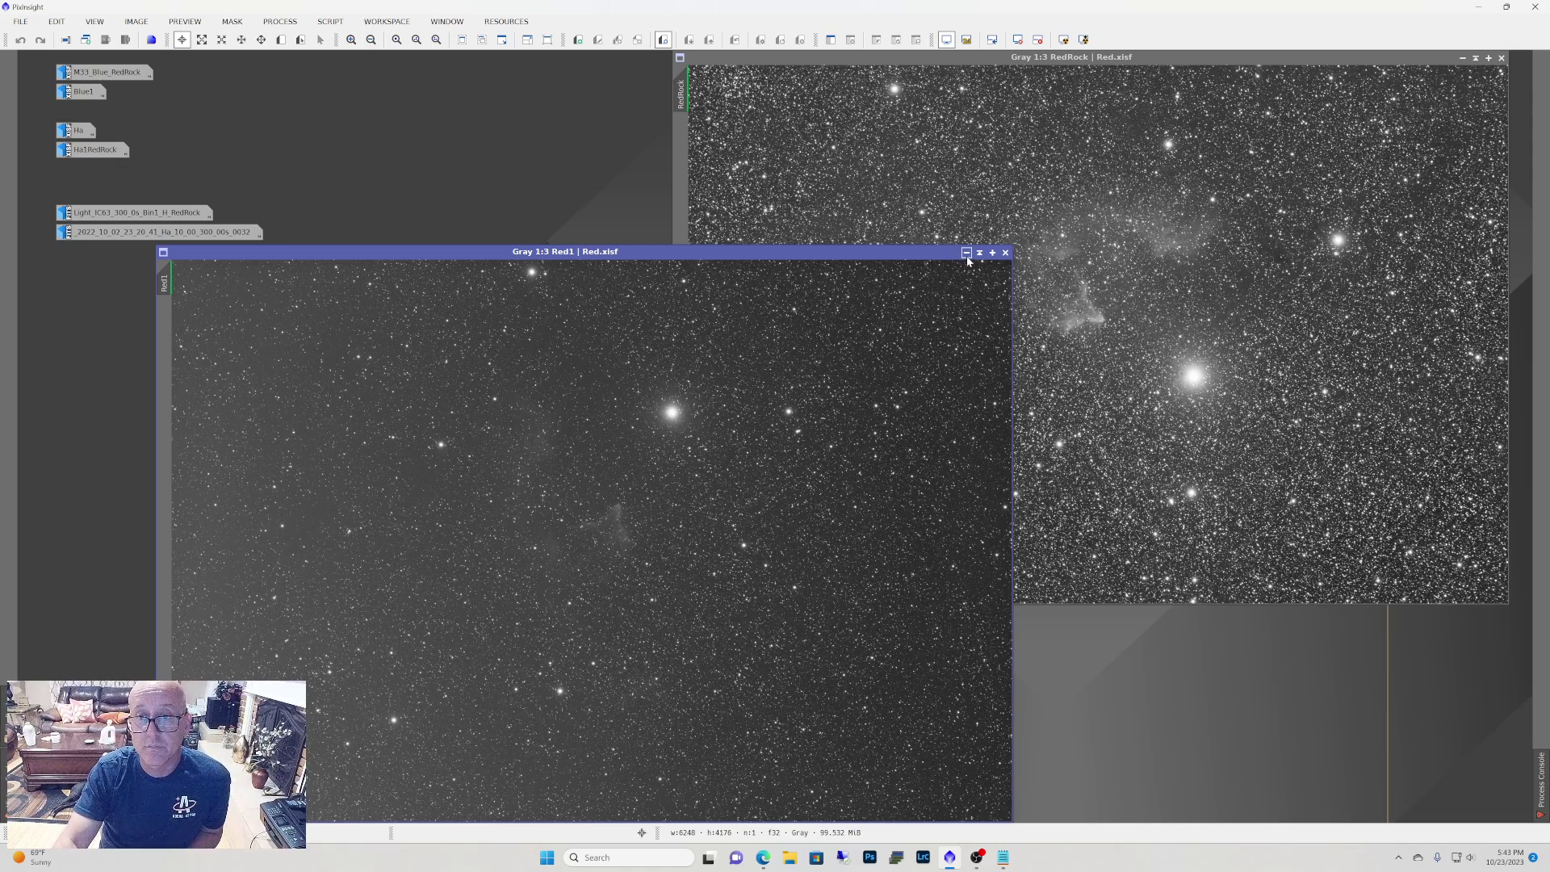
Zoom out of Red1, then iconize both the Red1 and RedRock images.
{"action": "key", "text": "ctrl+minus"}
{"action": "left_click", "coordinate": [693, 232]}
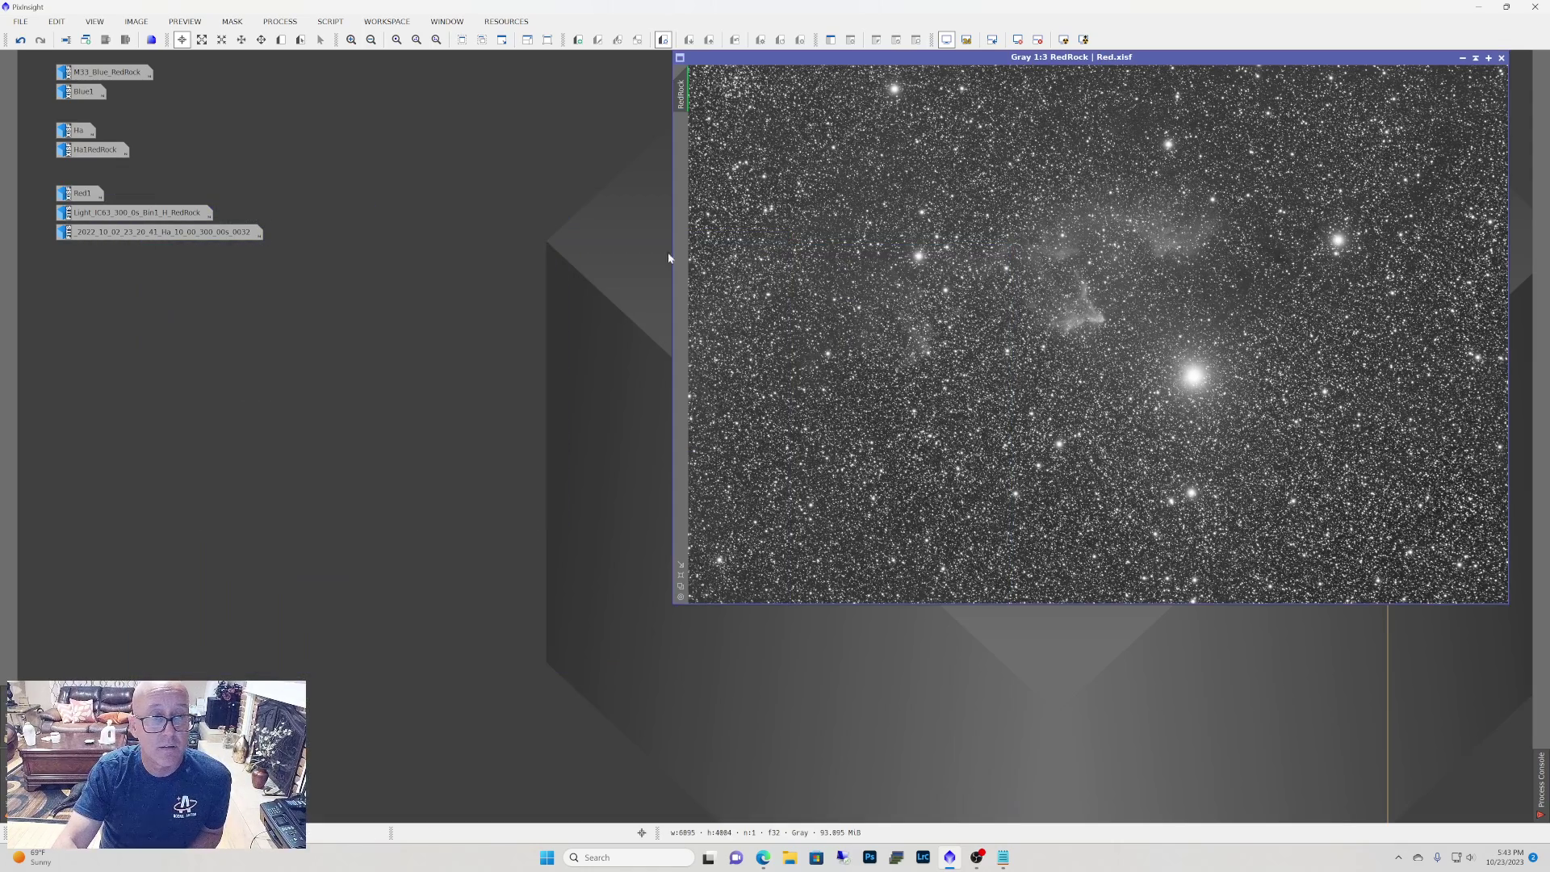
{"action": "left_click", "coordinate": [1462, 58]}
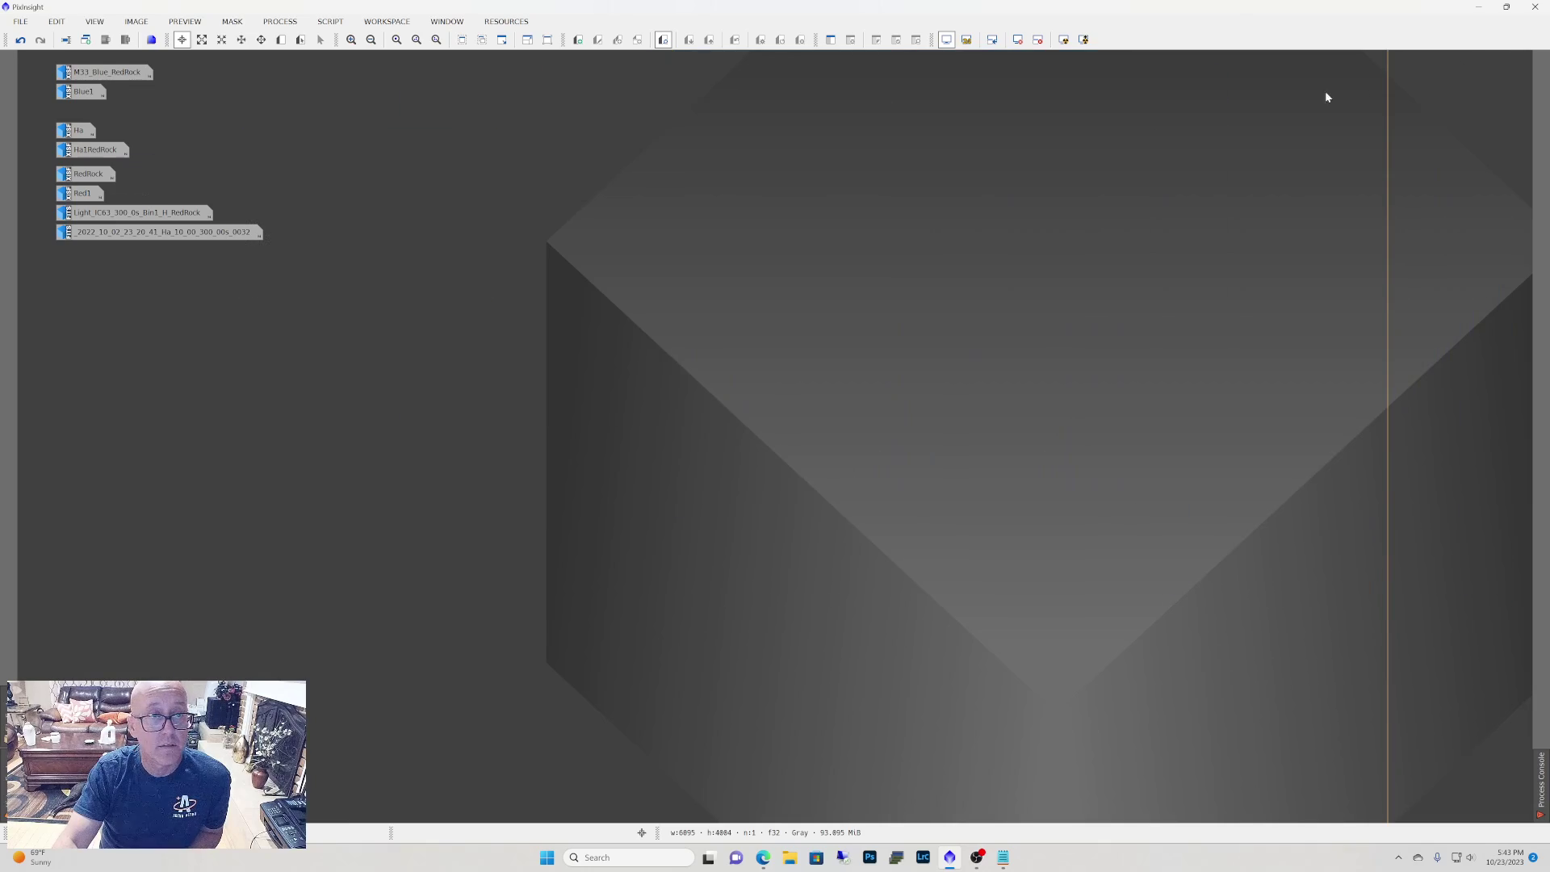
Open the Light_IC63_300_0s_Bin1_H_RedRock sub and place it toward the upper right.
{"action": "double_click", "coordinate": [140, 214]}
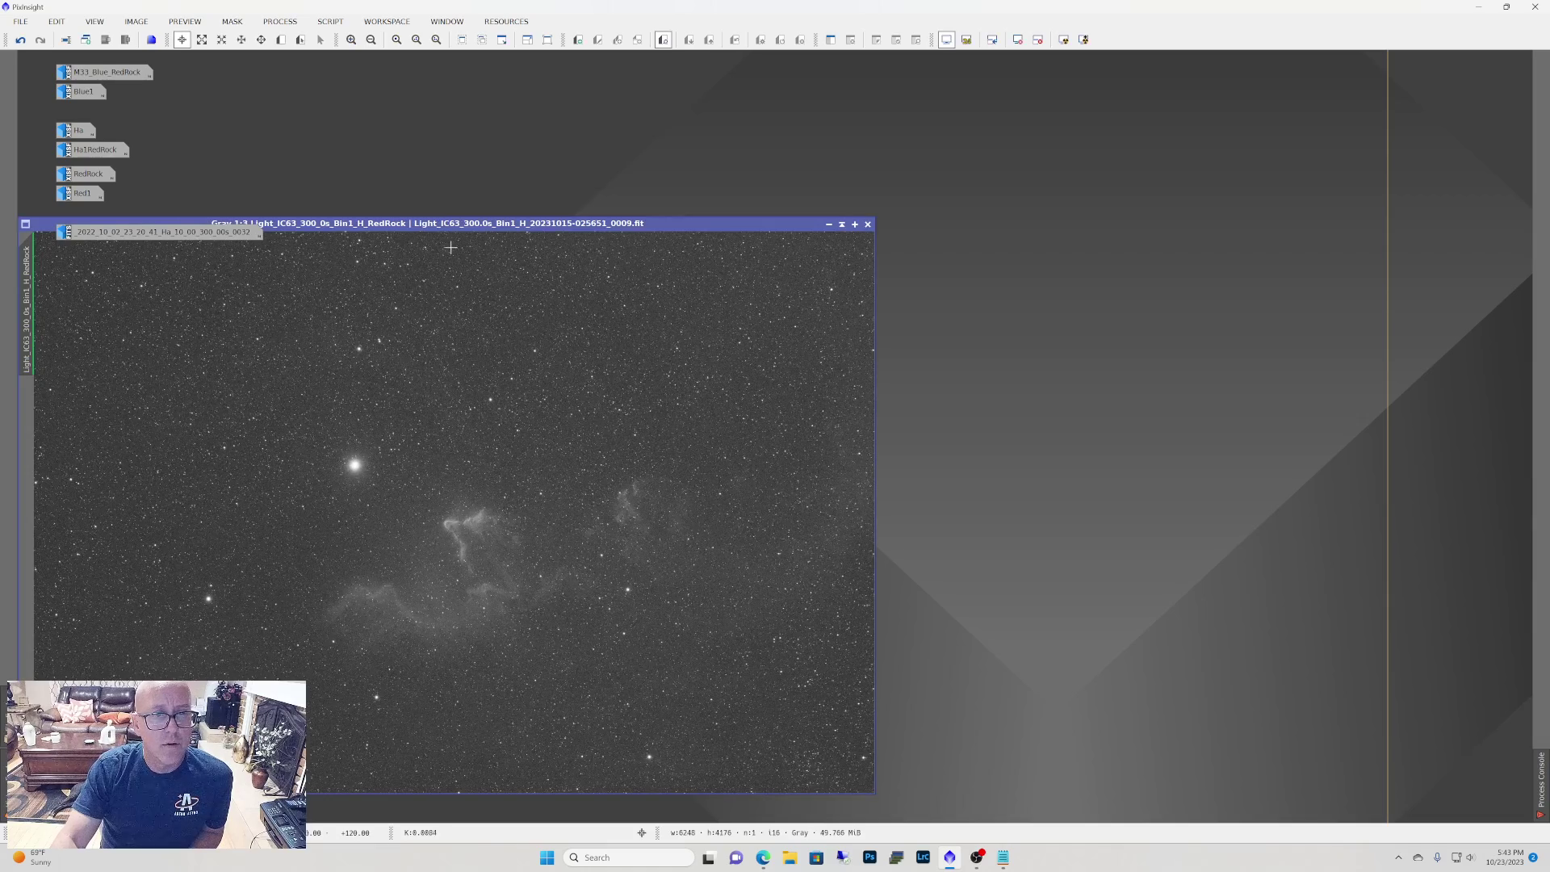
{"action": "left_click_drag", "start_coordinate": [485, 229], "coordinate": [814, 160]}
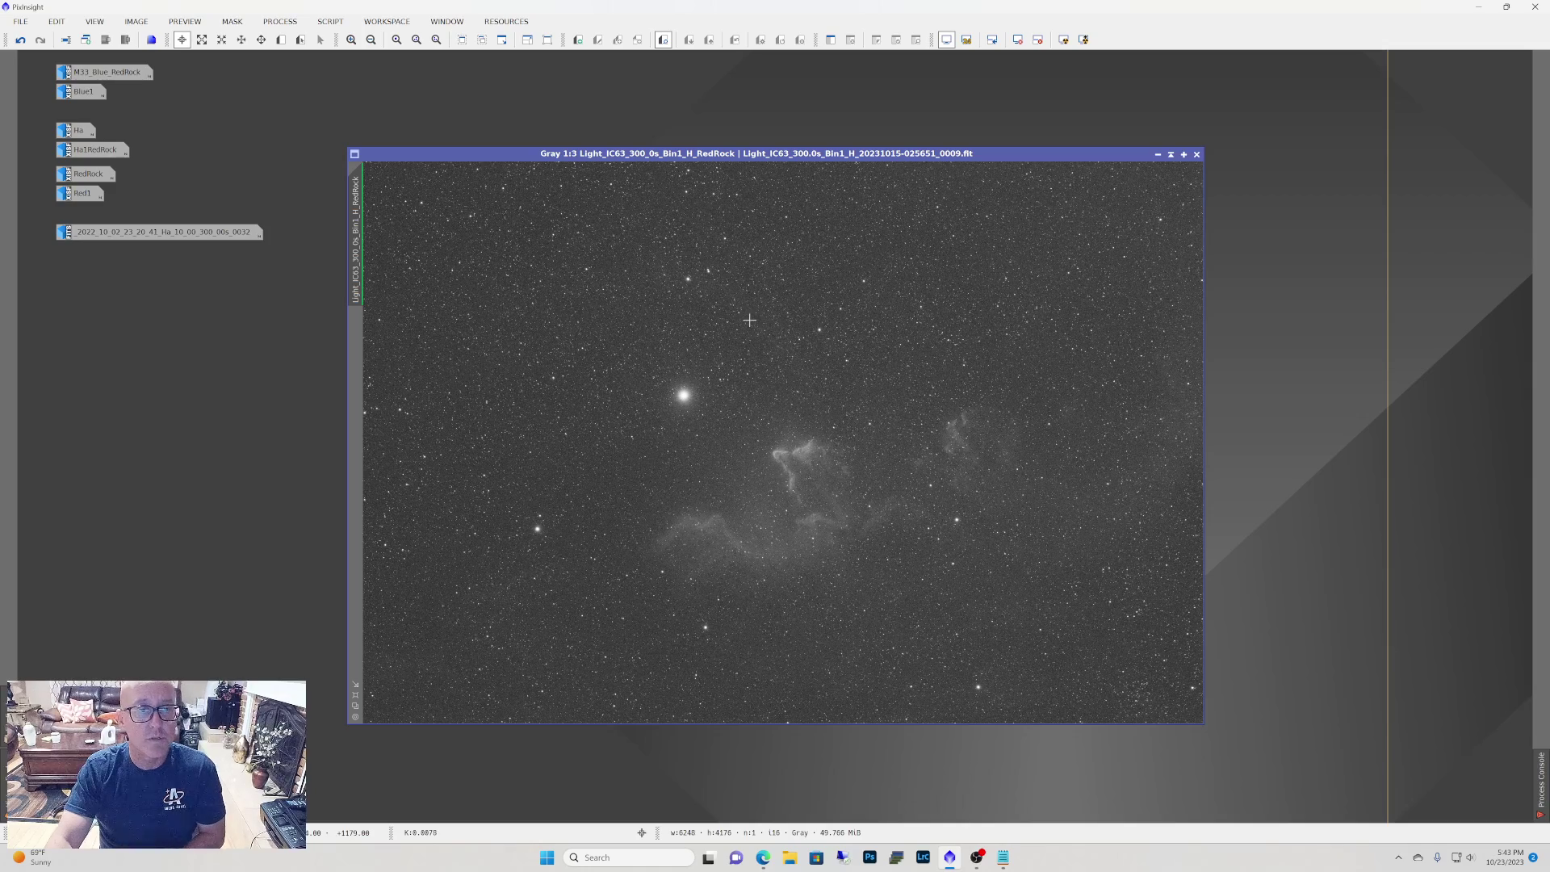
{"action": "left_click_drag", "start_coordinate": [778, 157], "coordinate": [937, 141]}
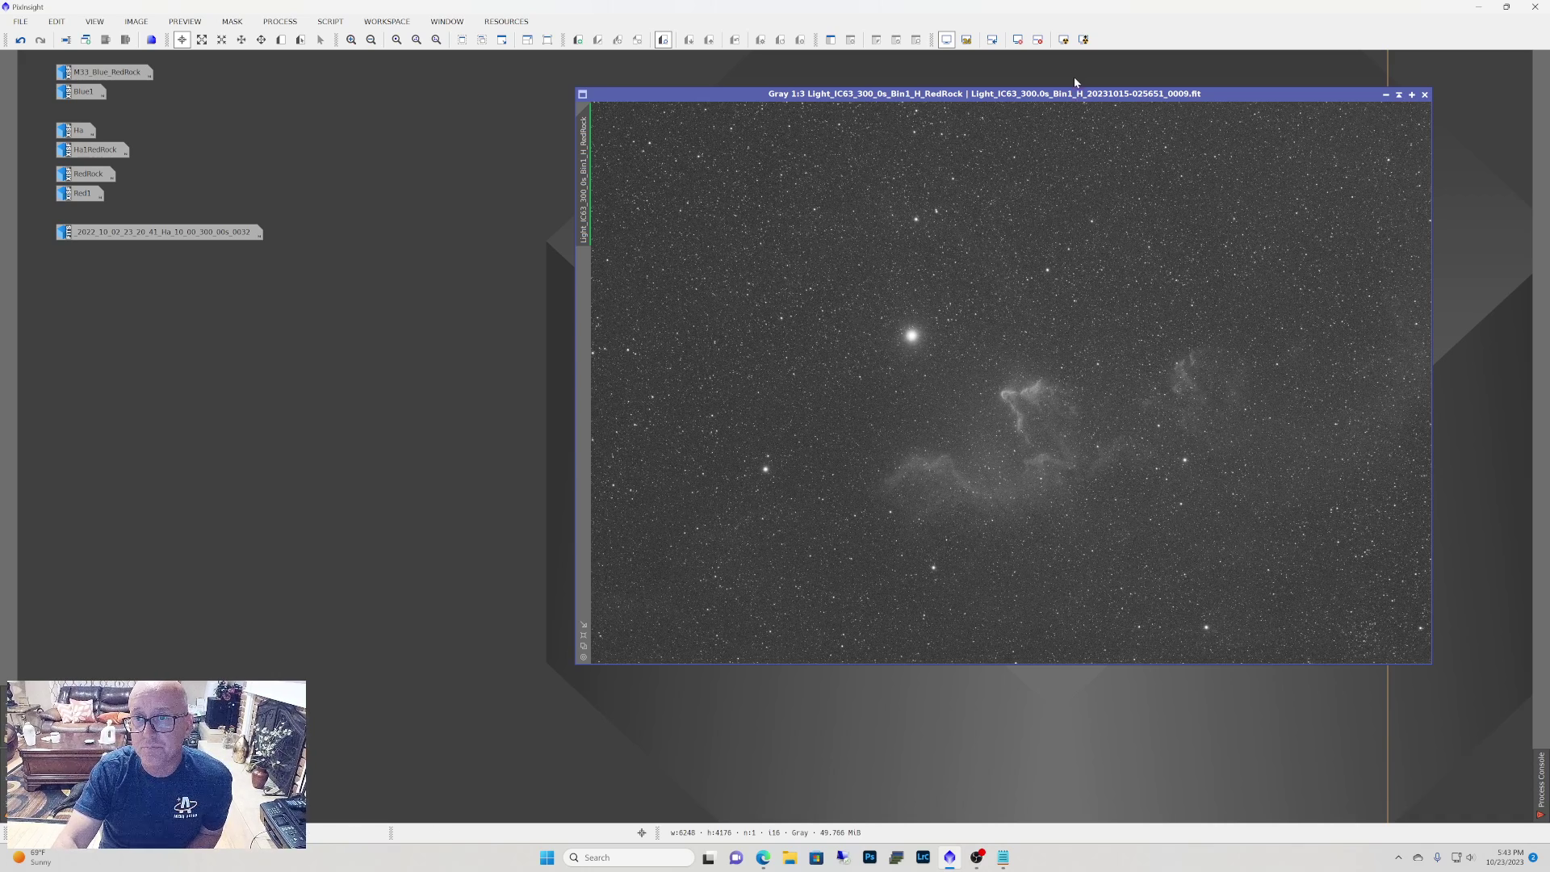
{"action": "left_click_drag", "start_coordinate": [1067, 96], "coordinate": [1127, 79]}
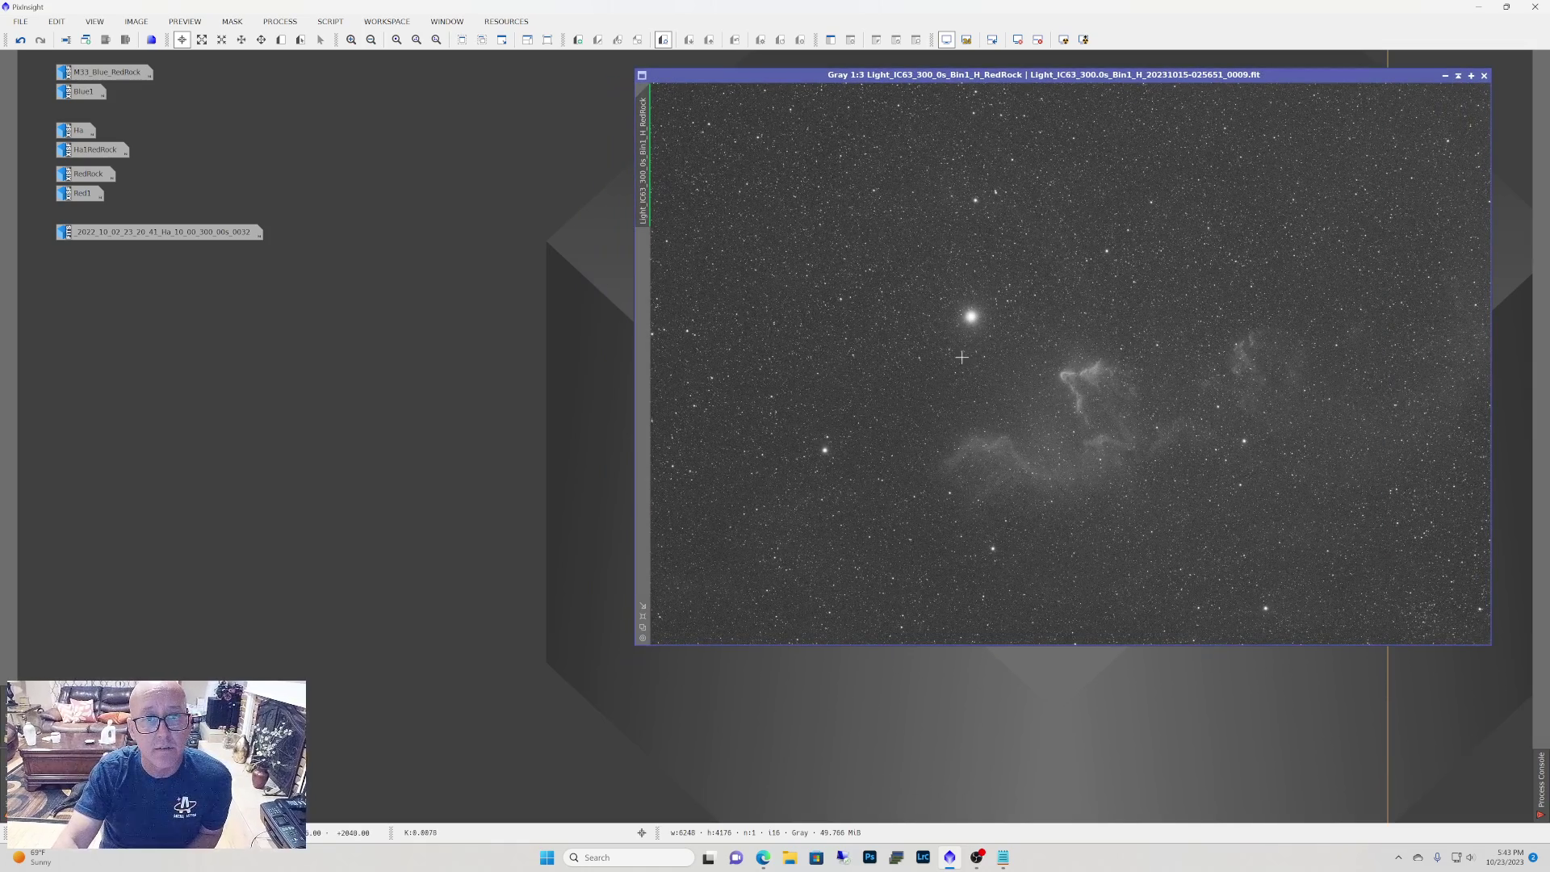
Open the 2022_10_02 Ha sub at lower left and alternate with the RedRock sub to compare.
{"action": "double_click", "coordinate": [191, 234]}
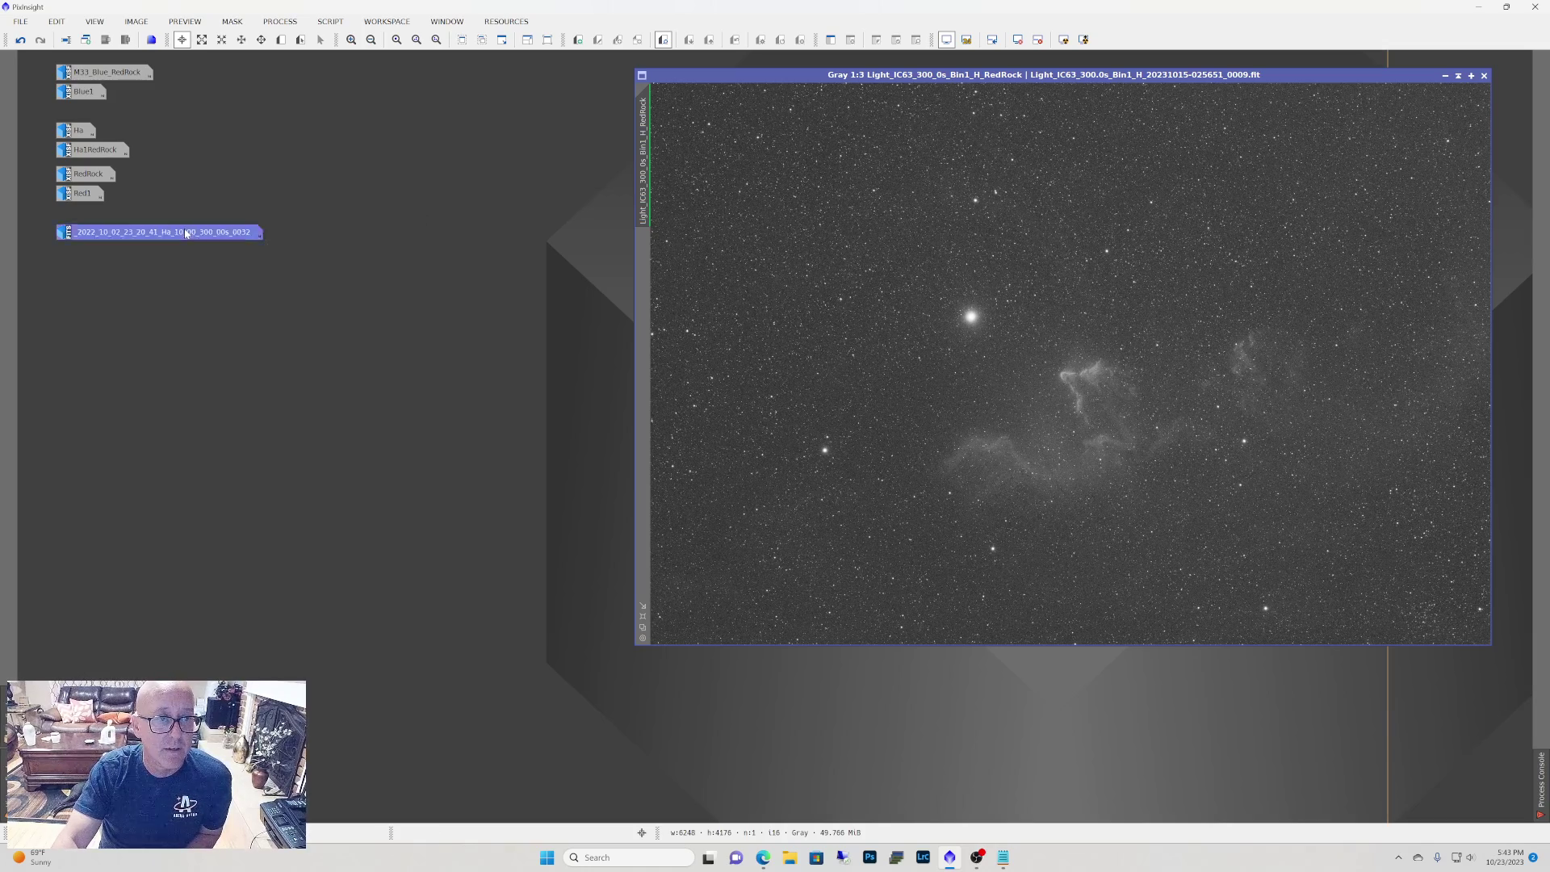
{"action": "left_click_drag", "start_coordinate": [976, 93], "coordinate": [365, 225]}
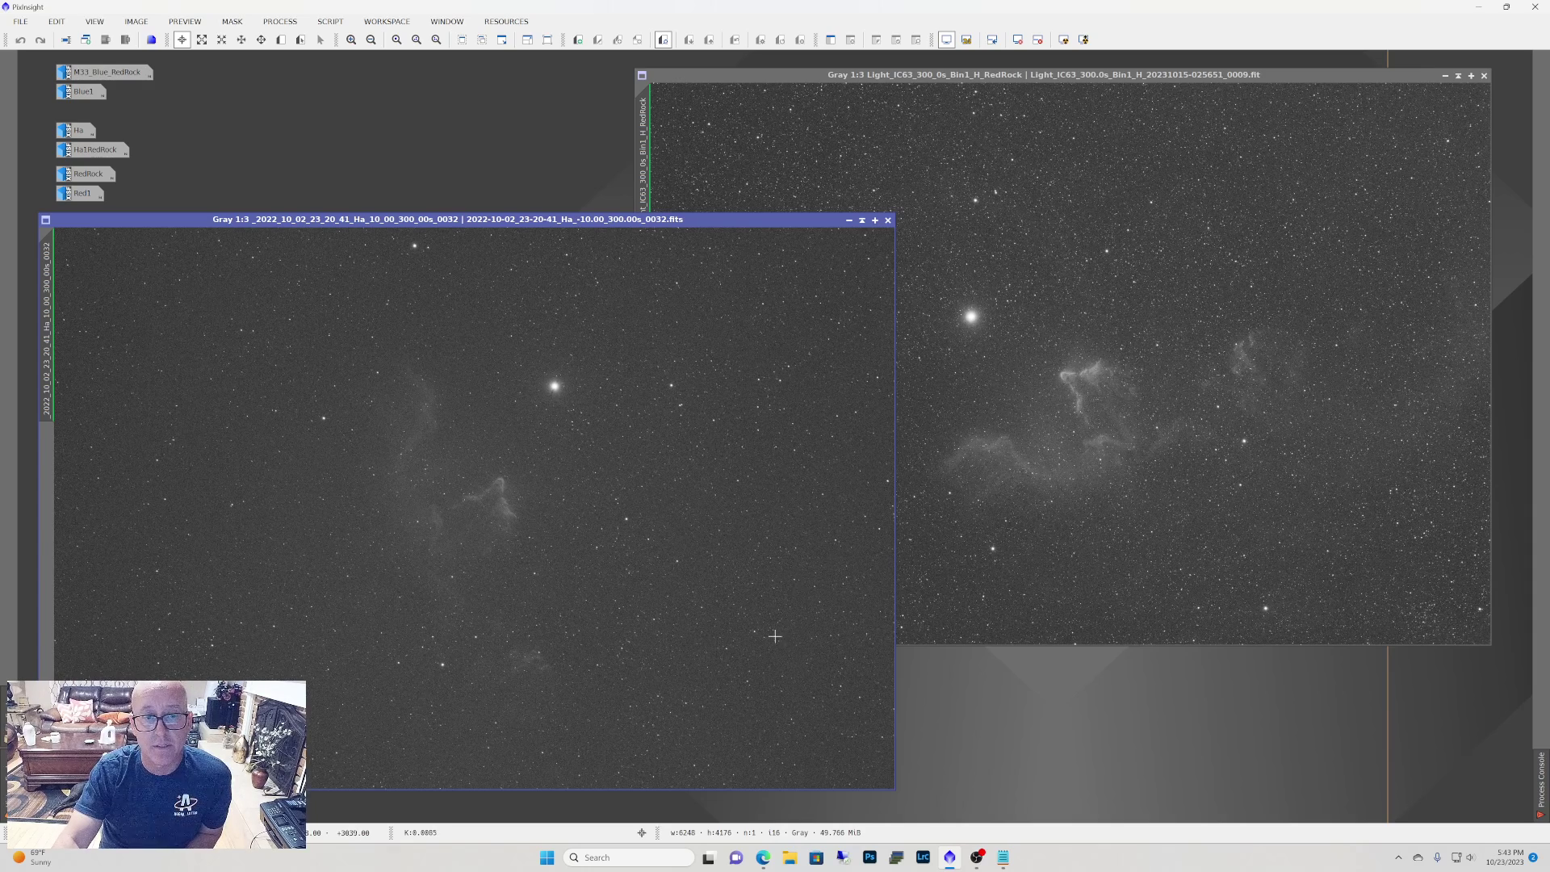
{"action": "left_click", "coordinate": [1075, 365]}
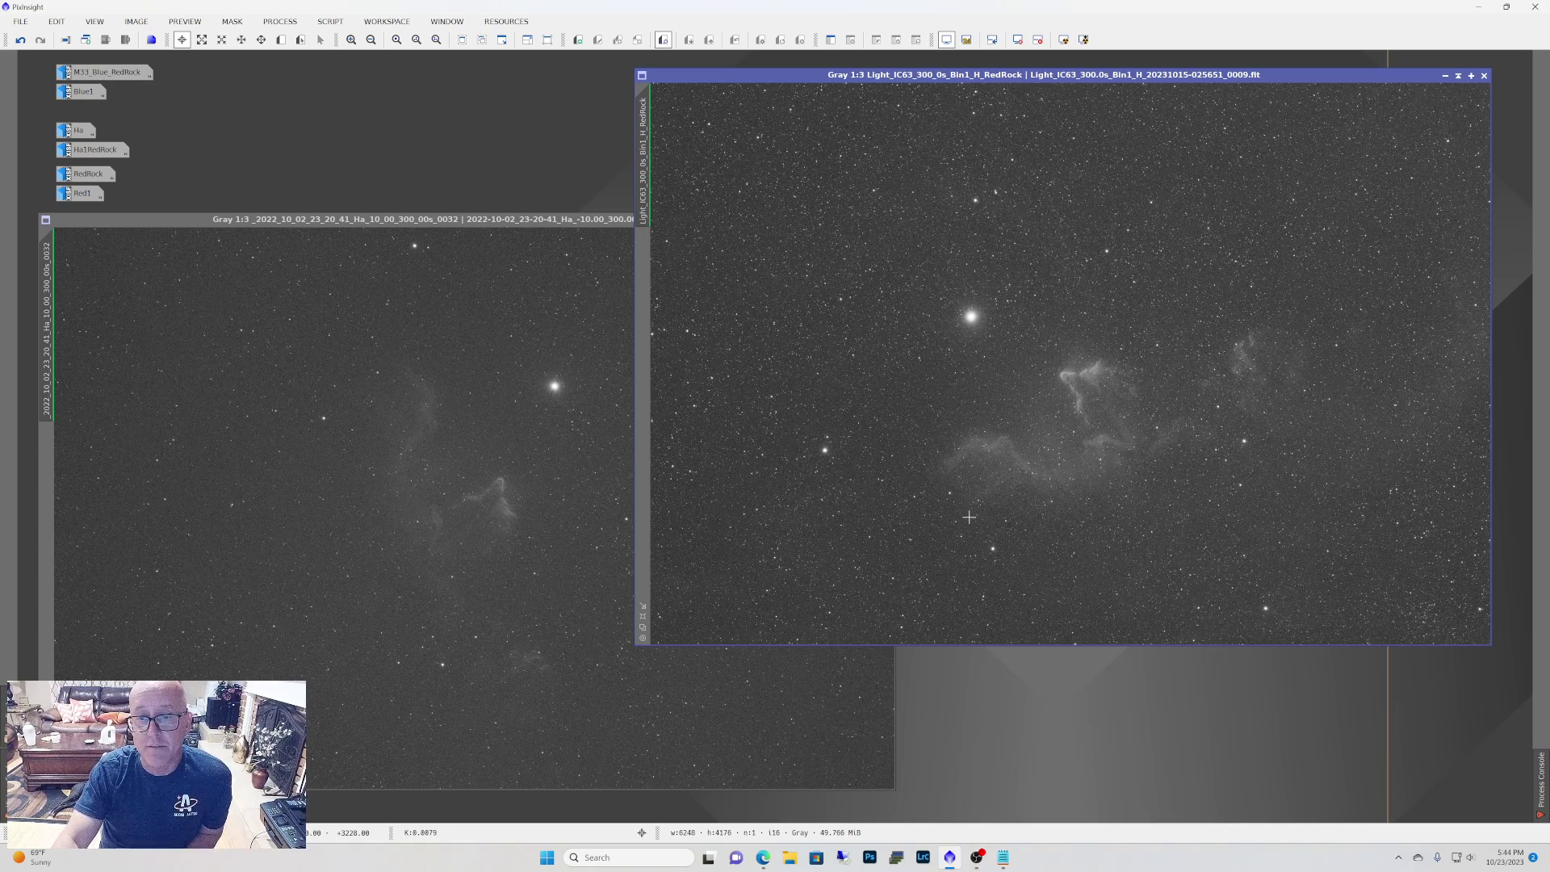
{"action": "left_click", "coordinate": [555, 285]}
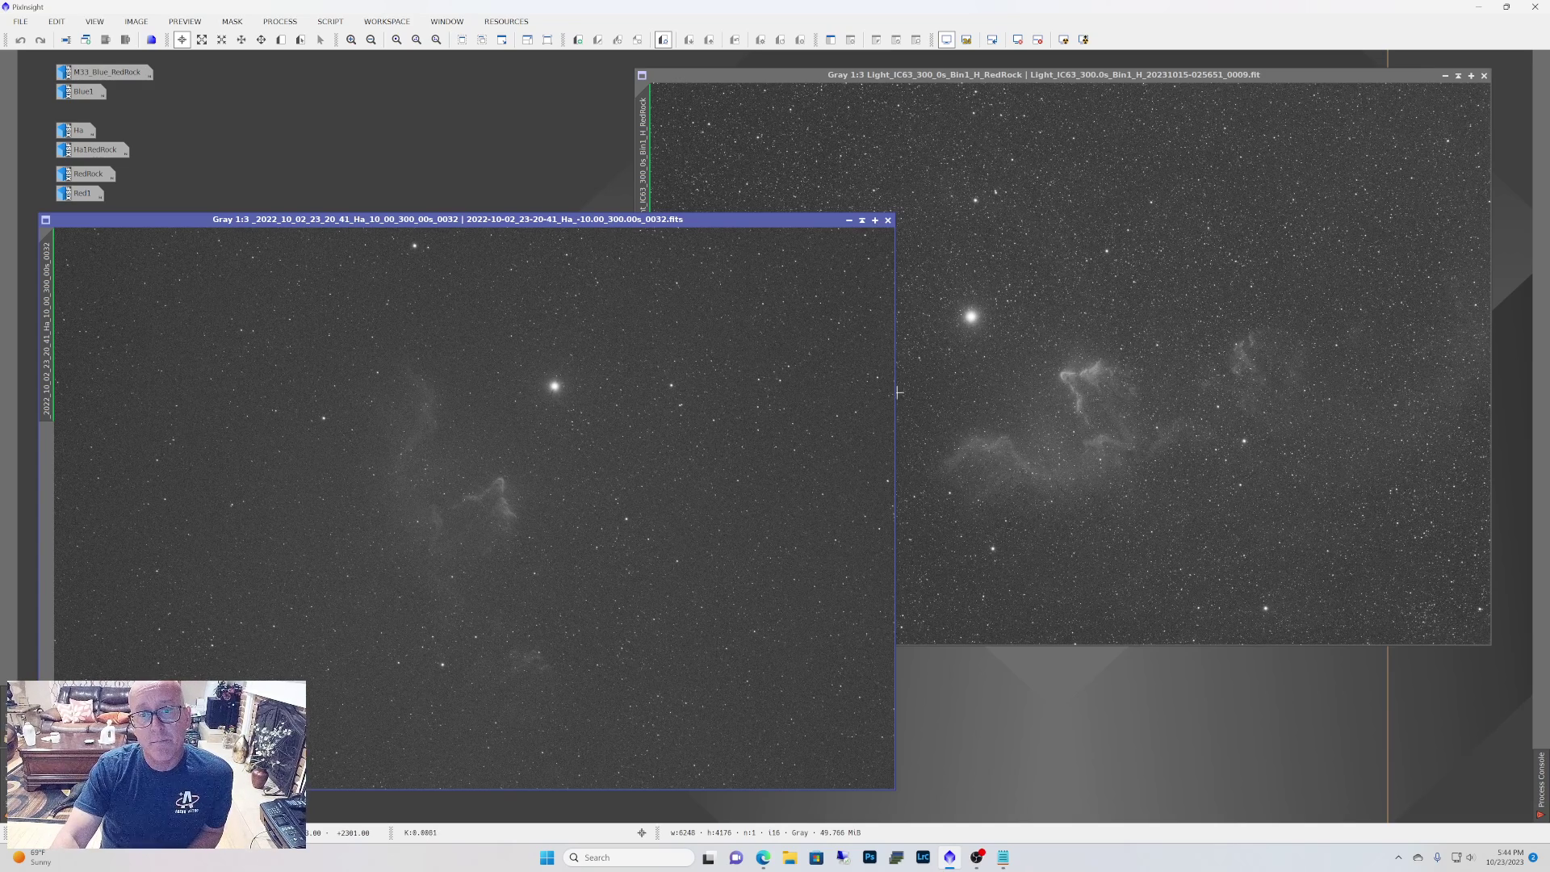
Iconize both the 2022 Ha sub and the RedRock Ha sub.
{"action": "left_click", "coordinate": [849, 219]}
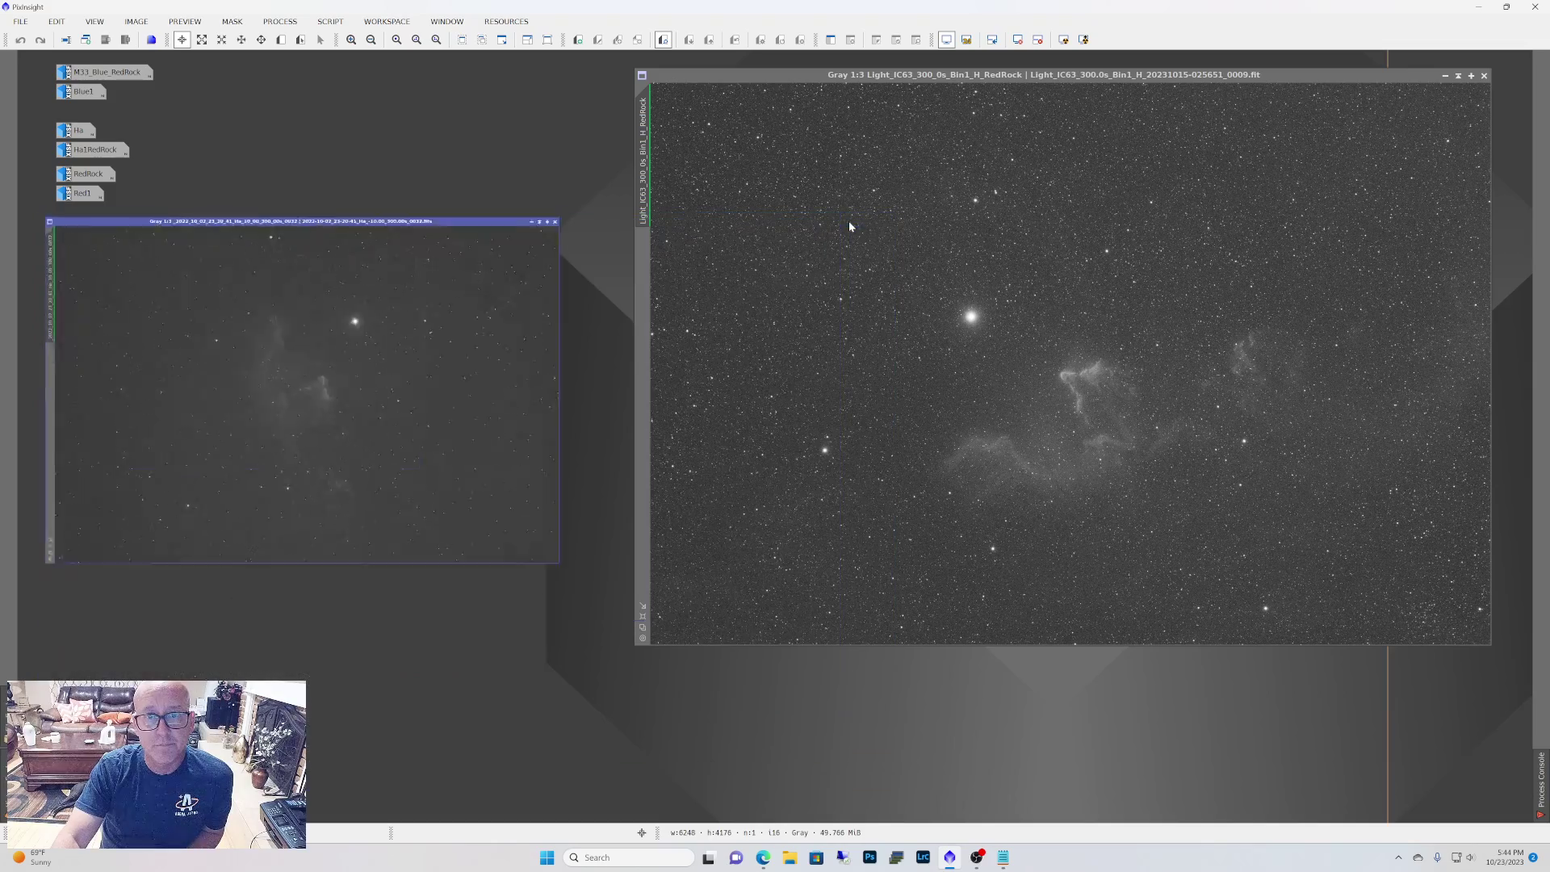
{"action": "left_click_drag", "start_coordinate": [1177, 78], "coordinate": [935, 164]}
{"action": "left_click", "coordinate": [1203, 159]}
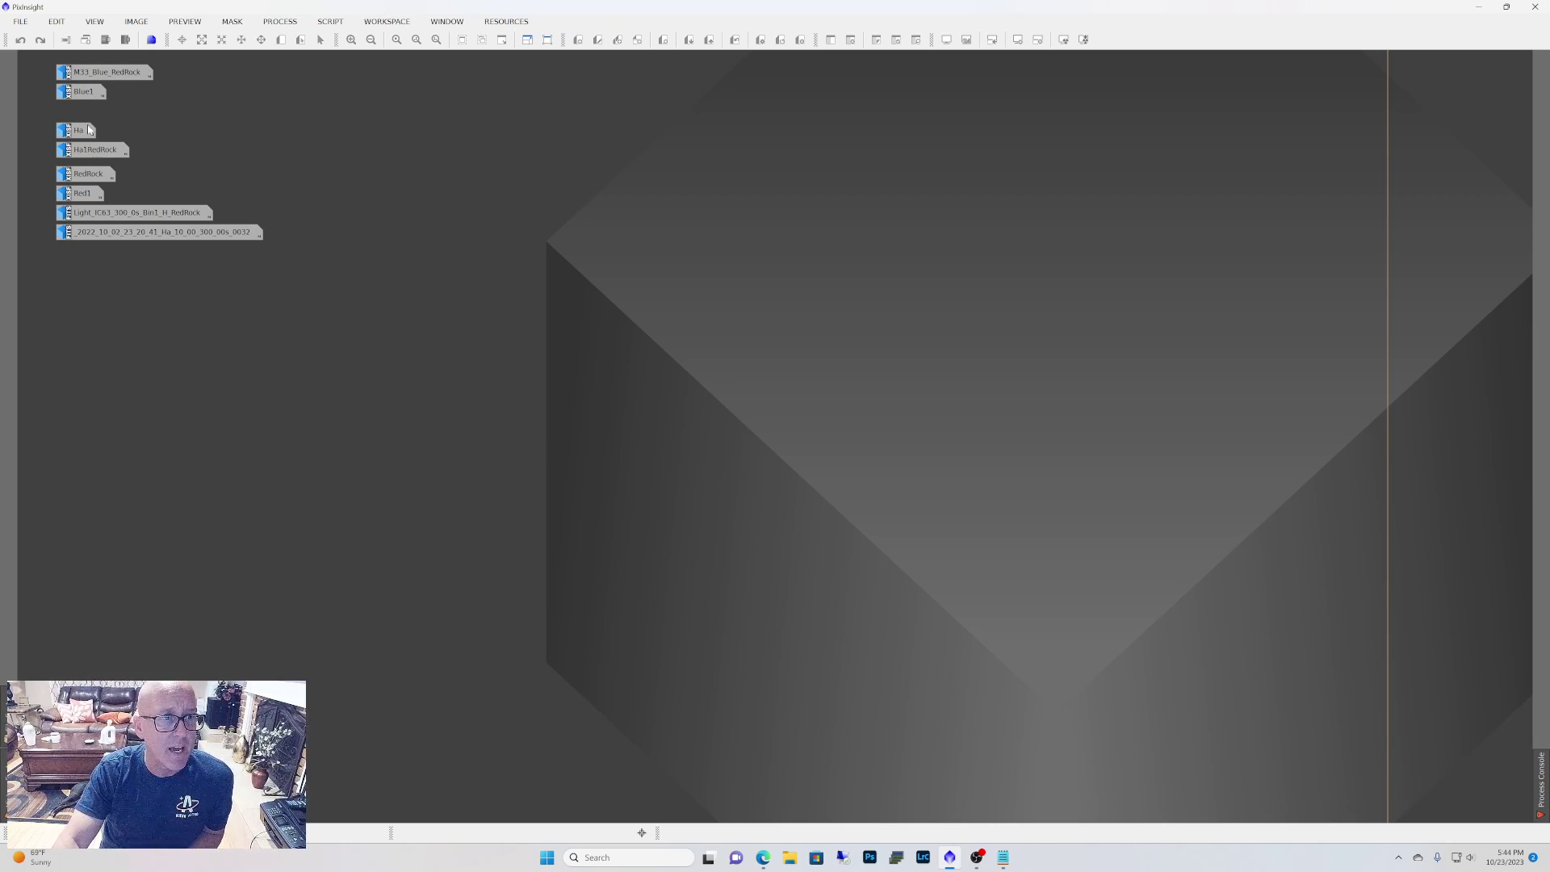
Reopen Red1 (Red.xisf) and move its window up and right toward the middle.
{"action": "mouse_move", "coordinate": [86, 184]}
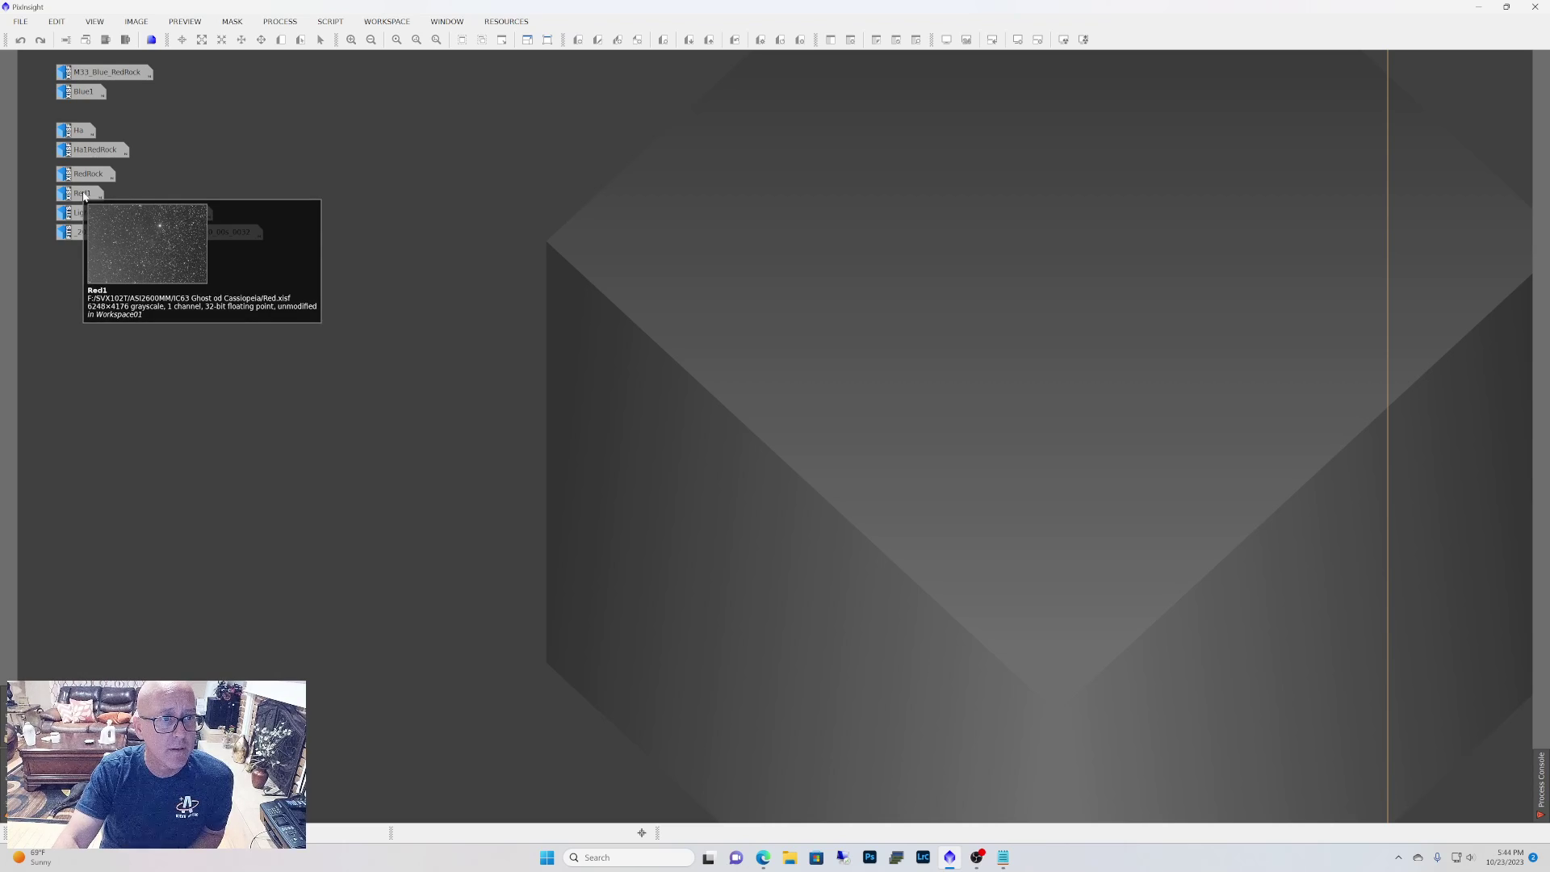
{"action": "left_click", "coordinate": [87, 195]}
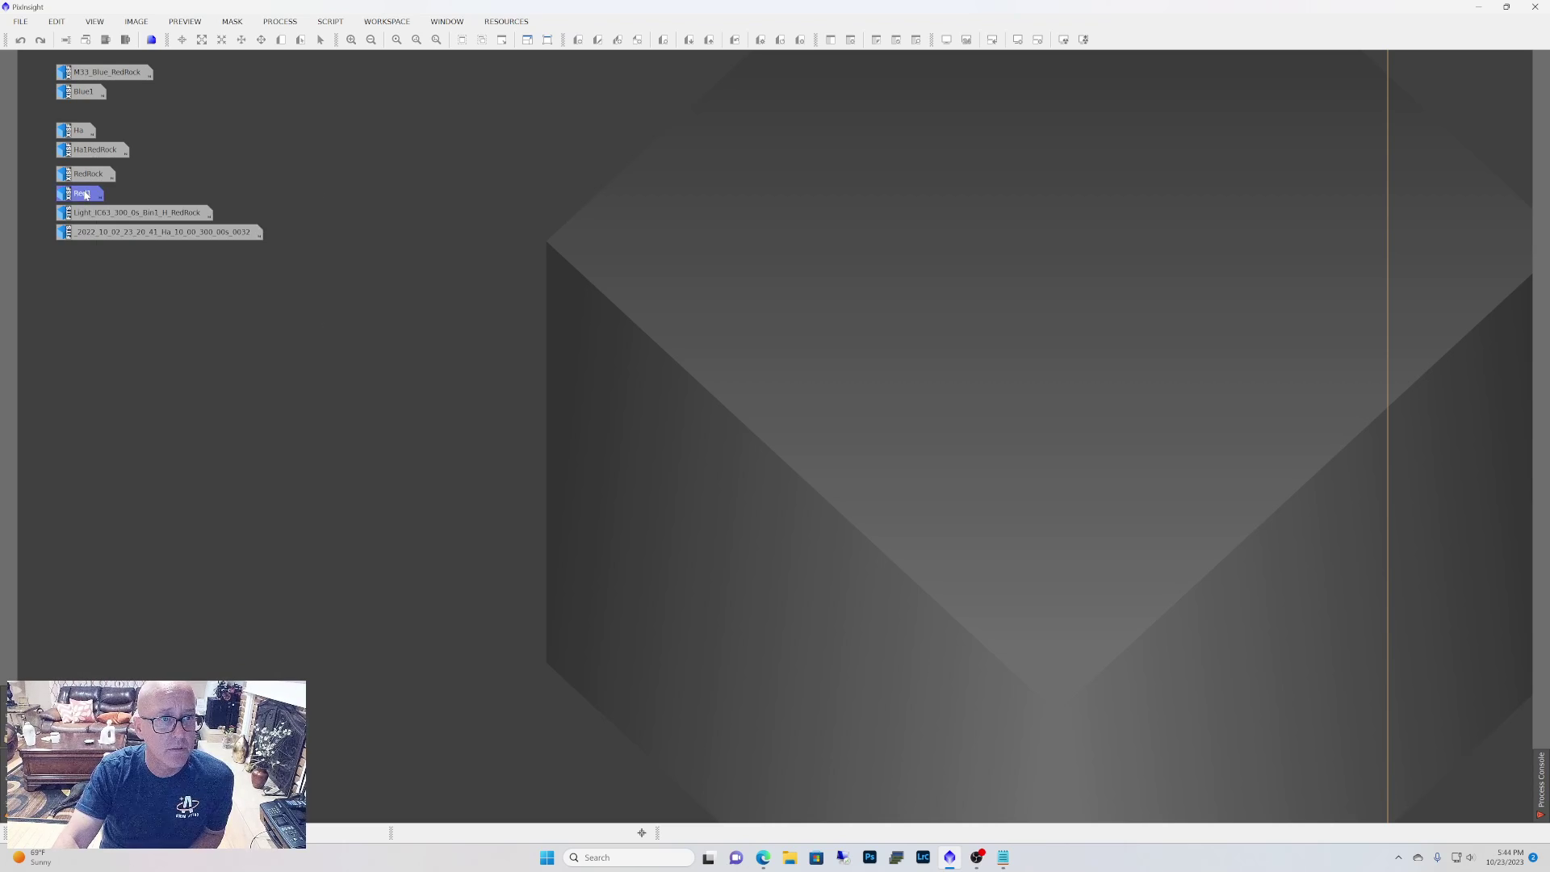
{"action": "double_click", "coordinate": [86, 195]}
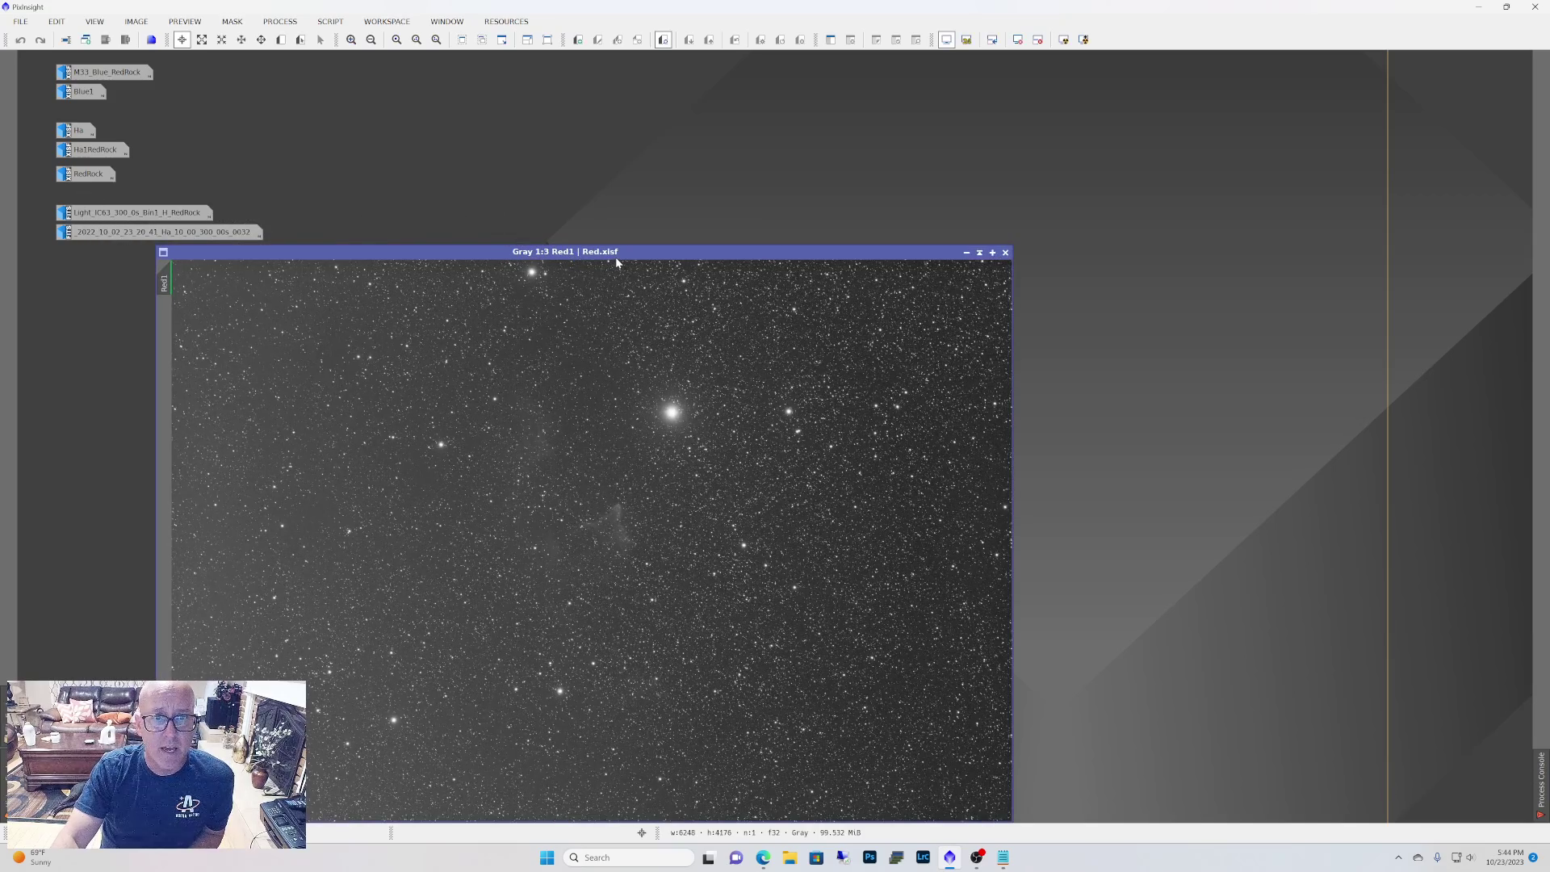
{"action": "left_click_drag", "start_coordinate": [633, 255], "coordinate": [891, 140]}
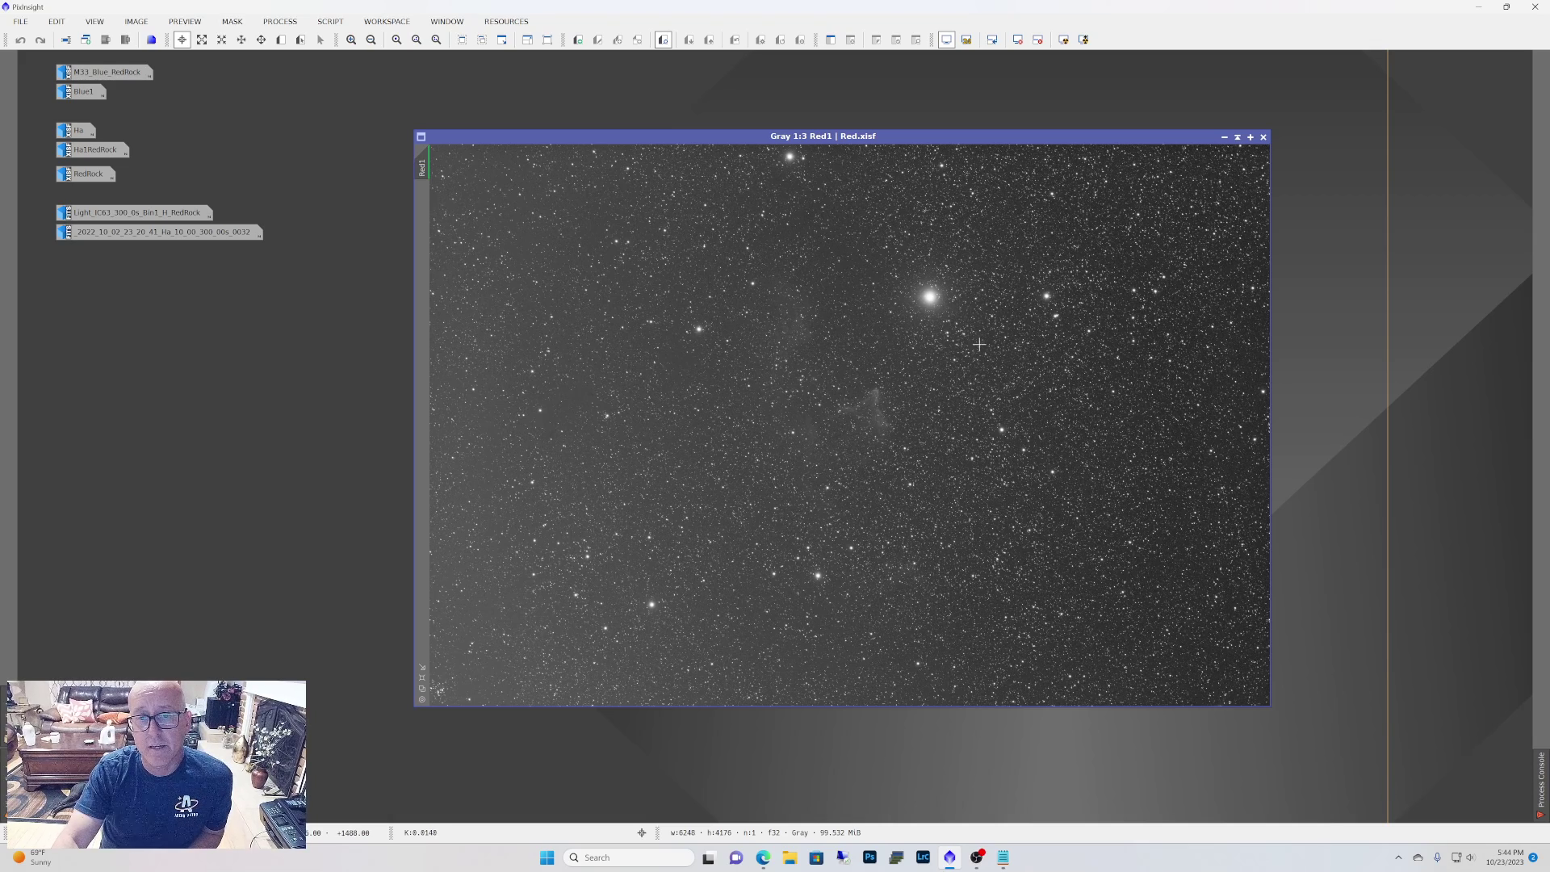
Minimize the Red1 image window back to an icon on the workspace.
{"action": "left_click", "coordinate": [1225, 136]}
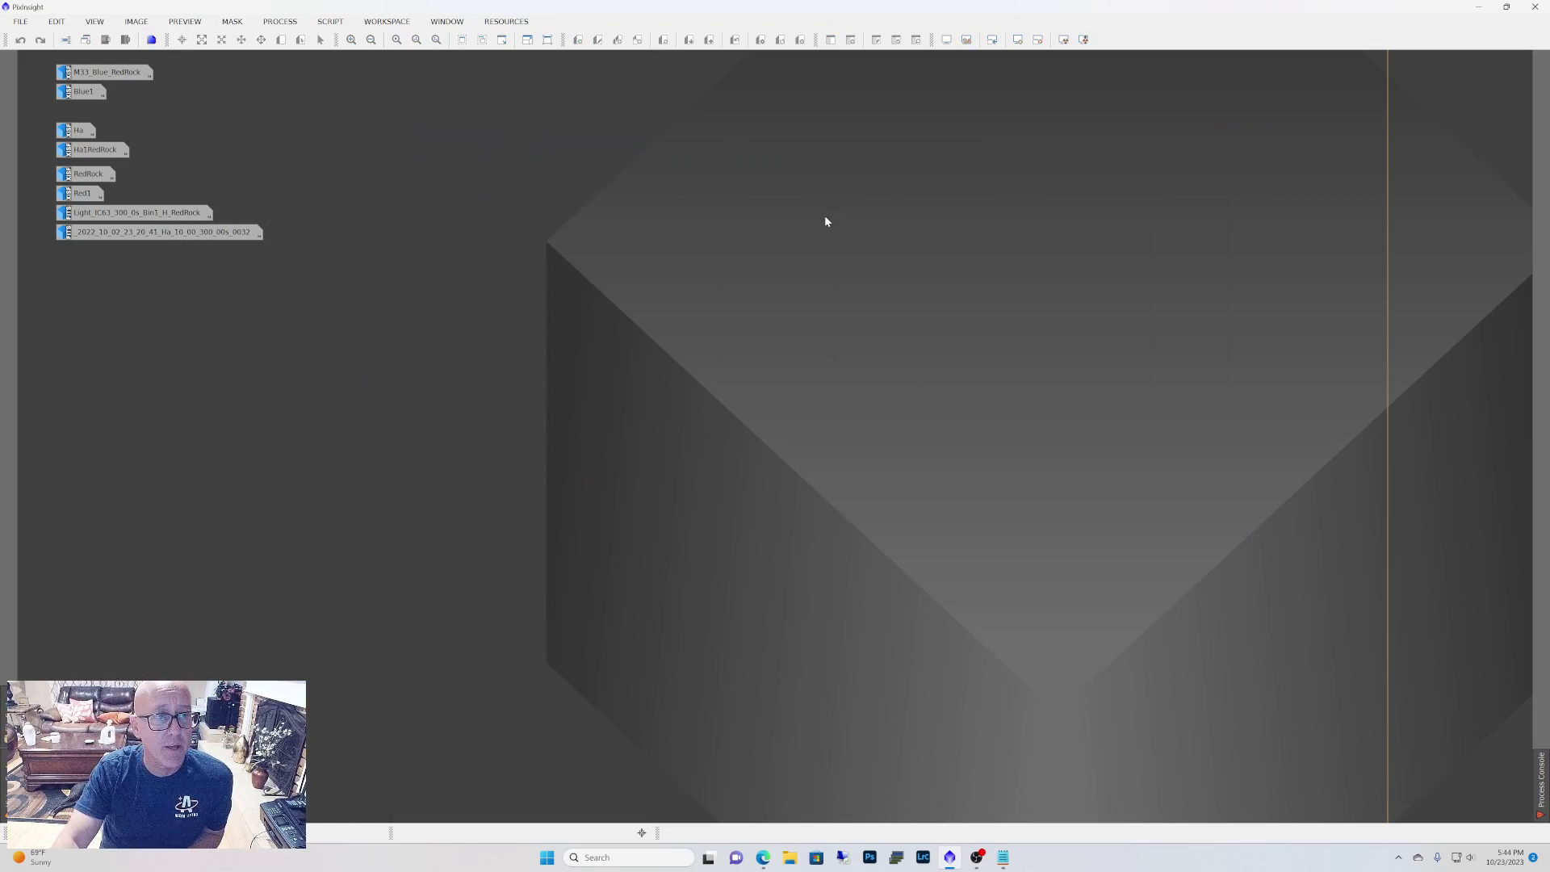